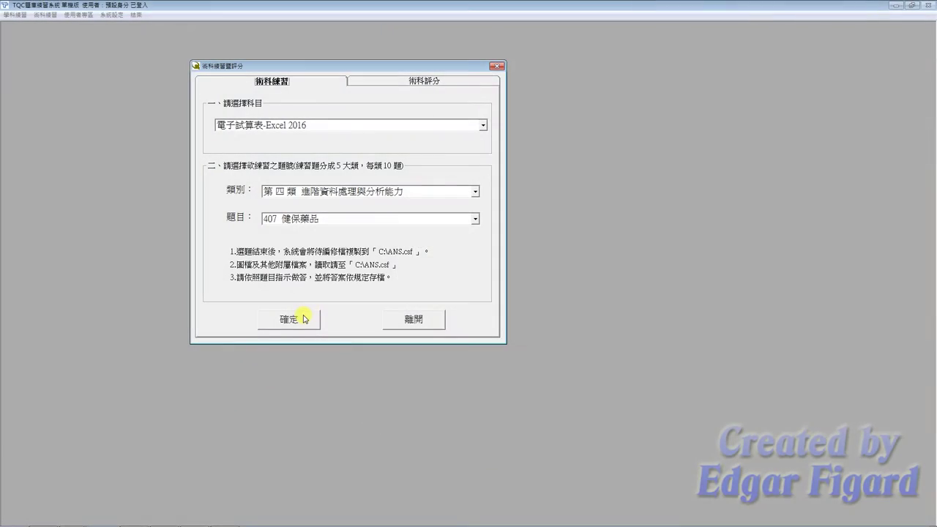
Confirm practice question 407 and open EXD04.xlsx from the EXD4 answer folder
left_click(303, 319)
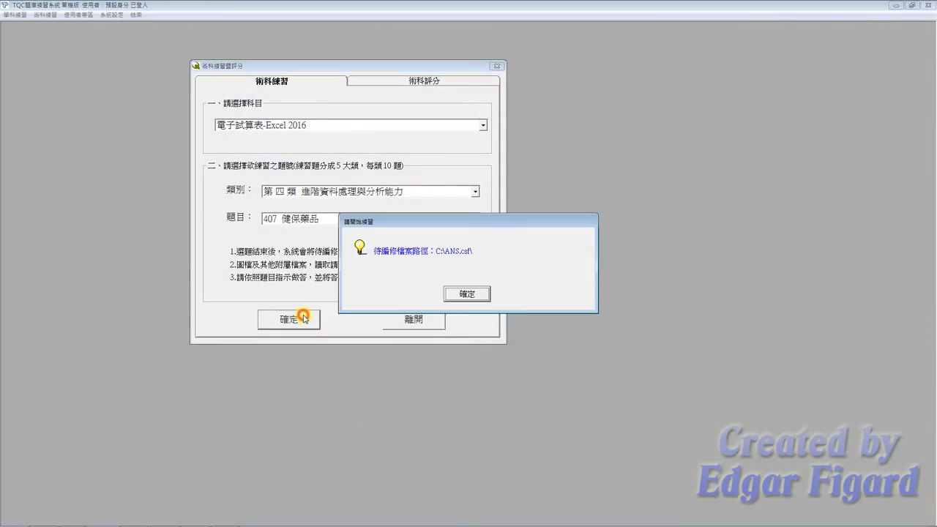
left_click(455, 295)
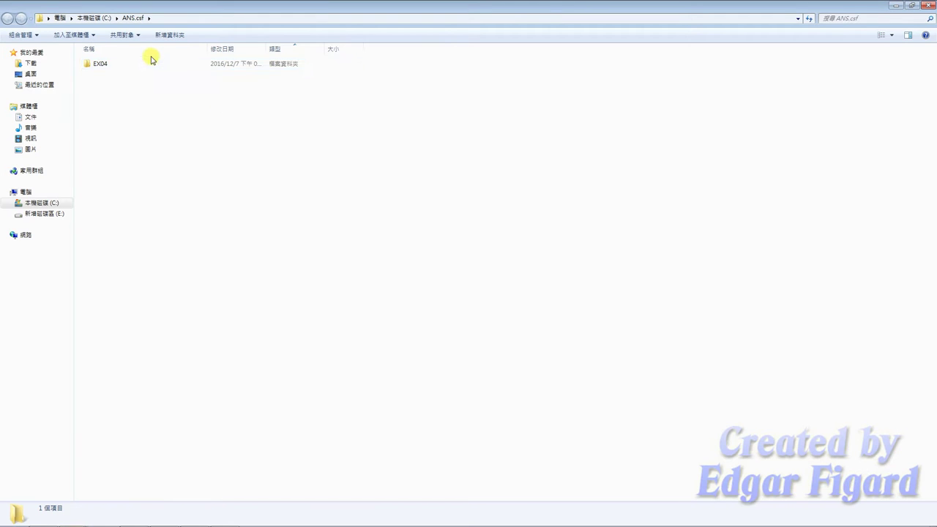
left_click(151, 59)
double_click(139, 65)
double_click(140, 65)
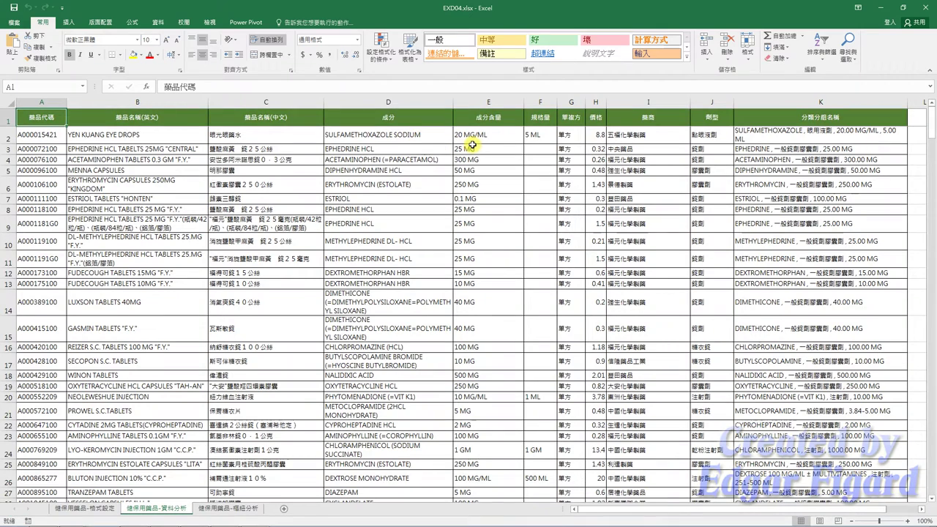
On the 健保用藥品-格式設定 sheet, select the company names I2:I361
left_click(95, 512)
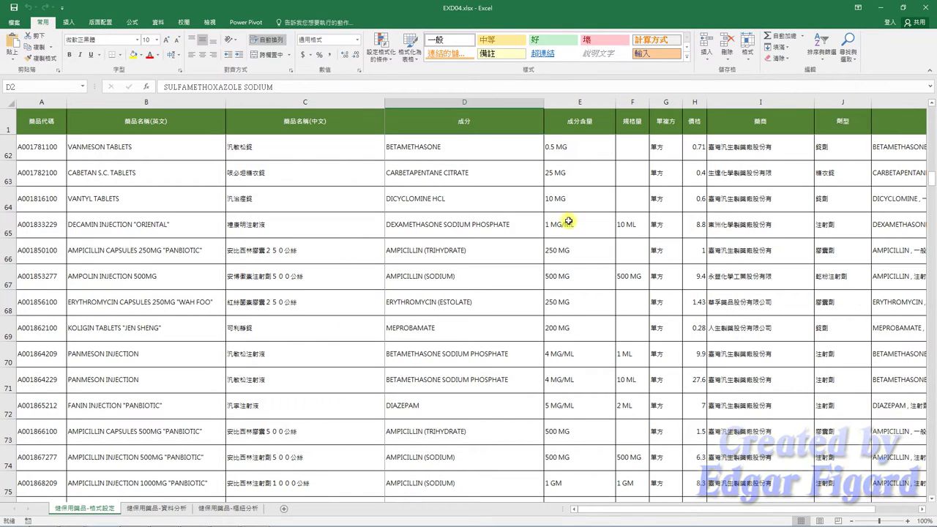
left_click(759, 147)
left_click_drag(931, 178, 931, 117)
left_click(757, 146)
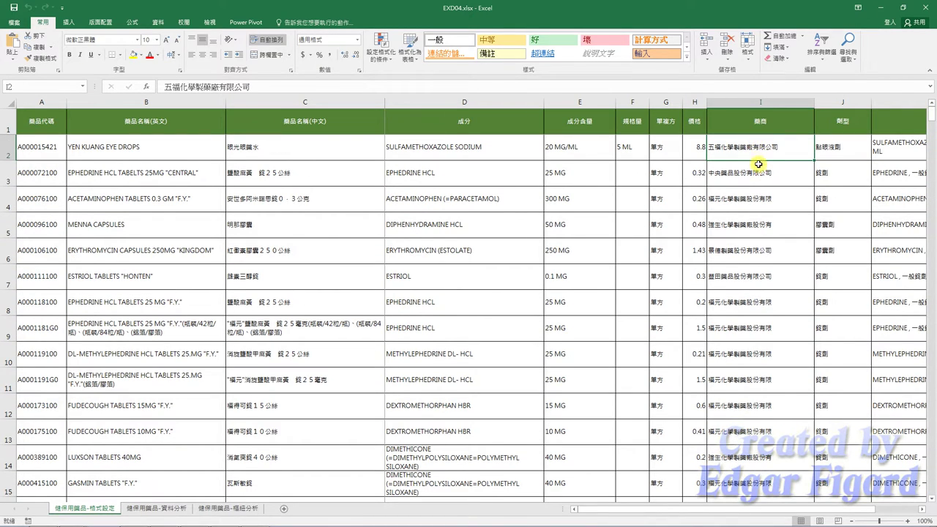
key("ctrl+shift+Down")
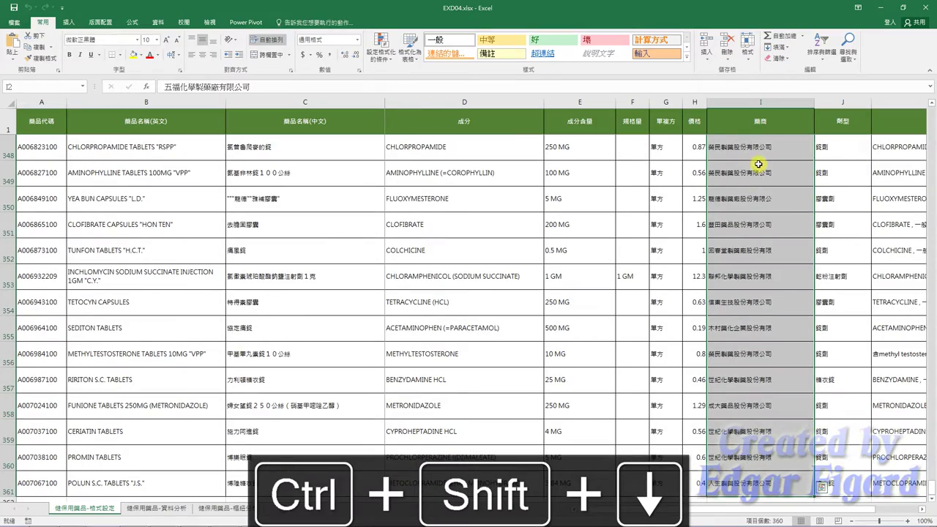
Replace all 股* endings with 股份有限公司 in the company column, making 338 replacements
left_click(847, 45)
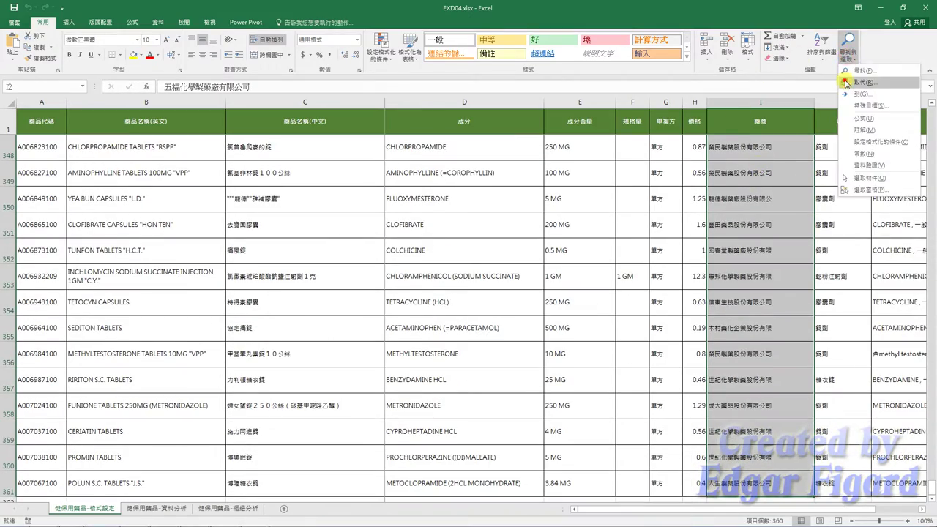
left_click(849, 83)
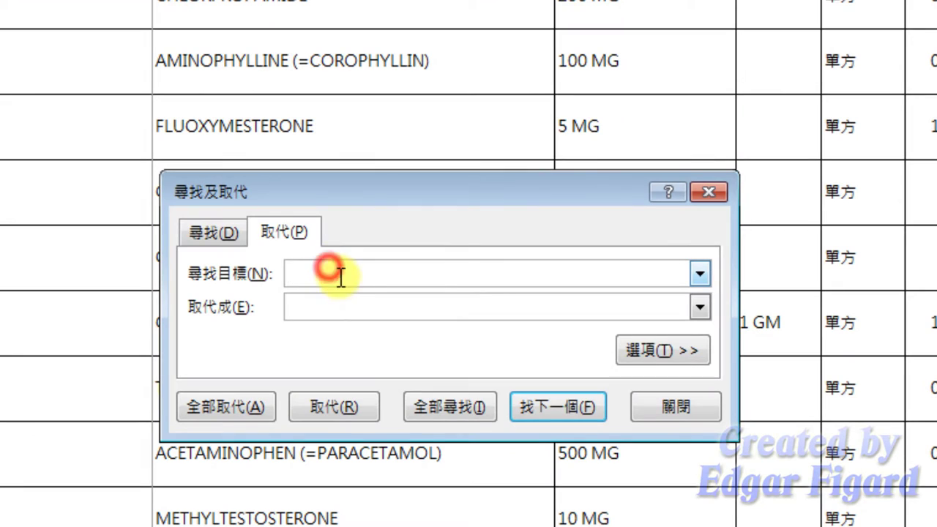
type("B")
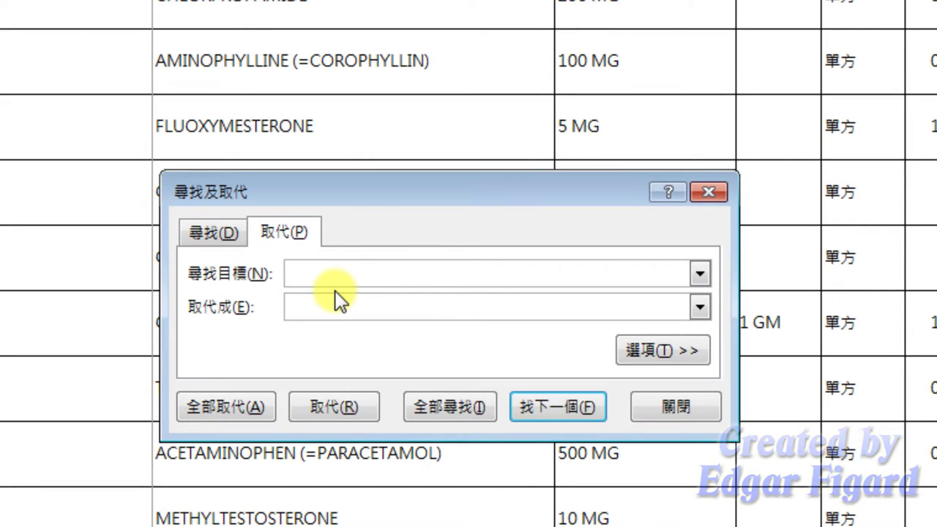
type("股")
left_click(339, 300)
type("股份")
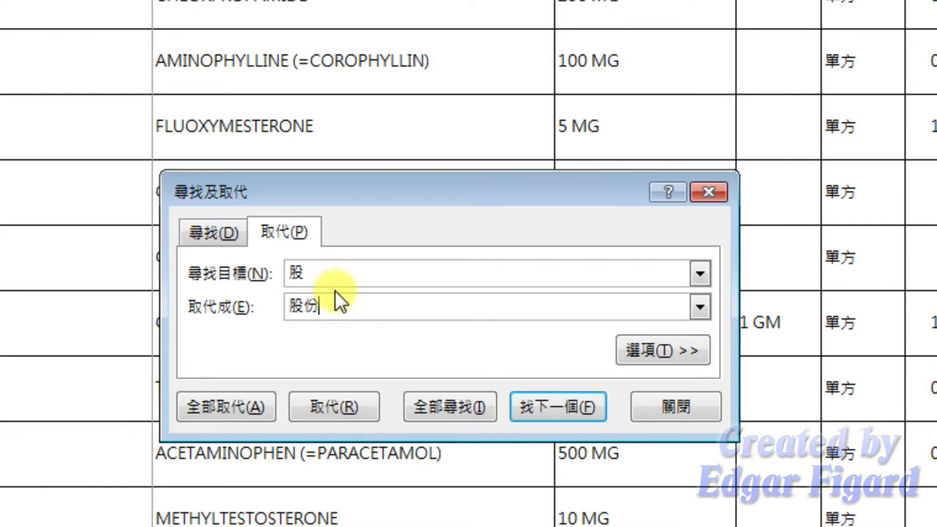
type("有限公")
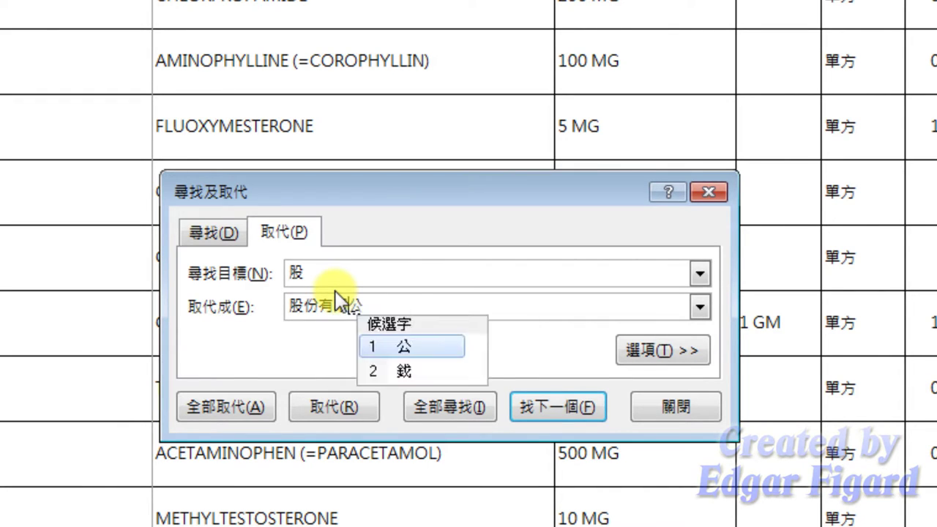
type("司")
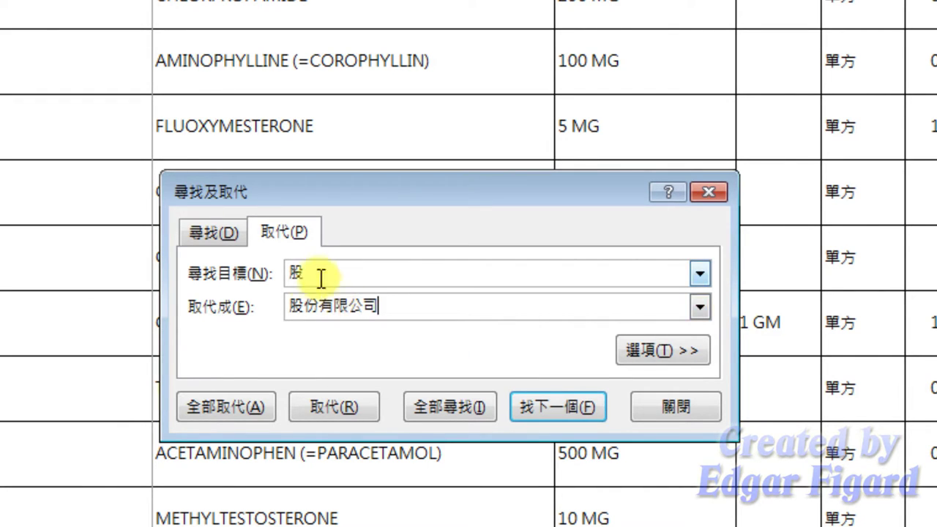
left_click(359, 268)
double_click(343, 274)
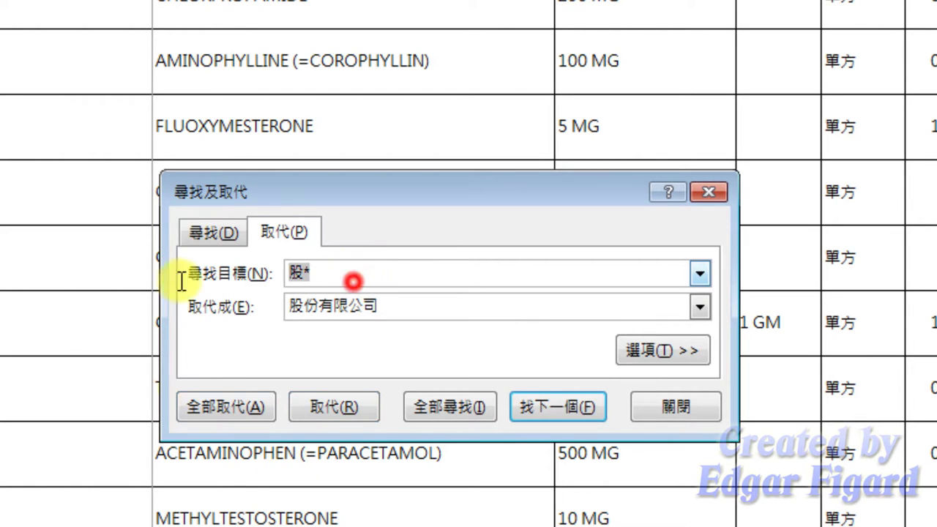
double_click(437, 302)
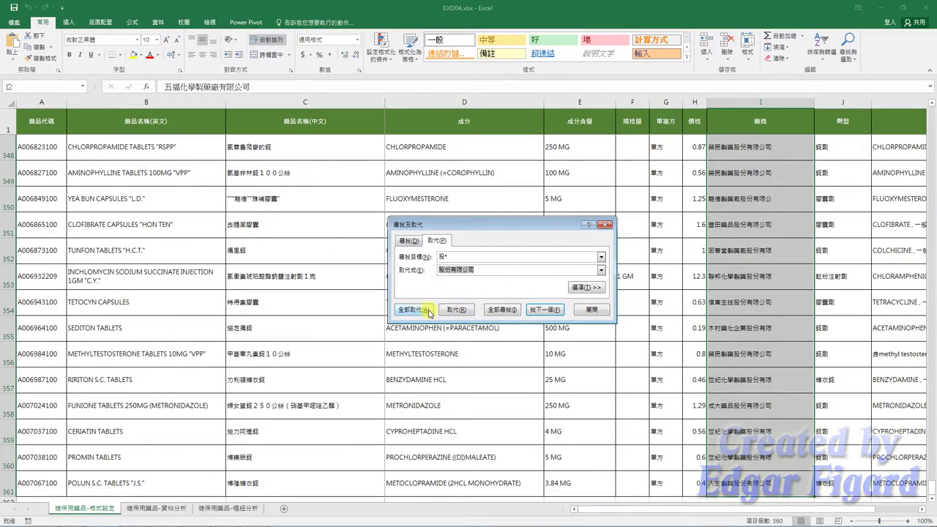
left_click(429, 310)
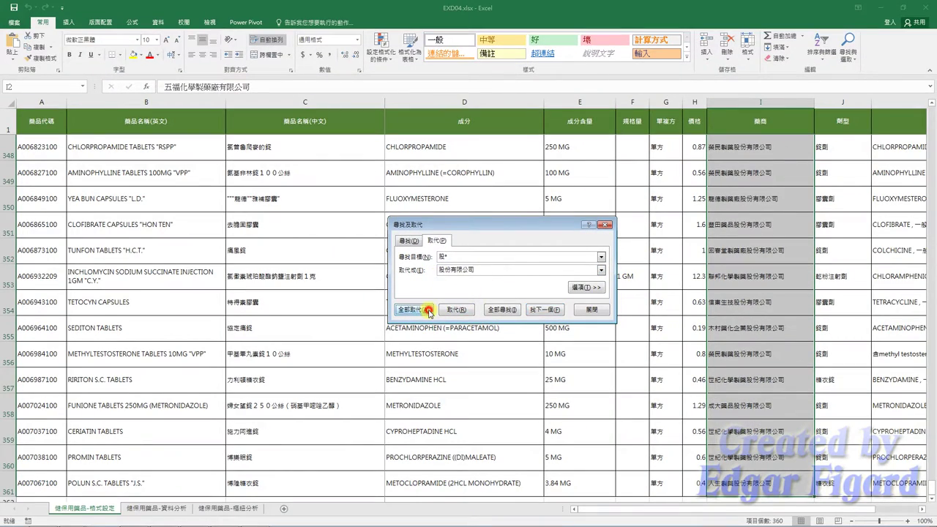
left_click(459, 294)
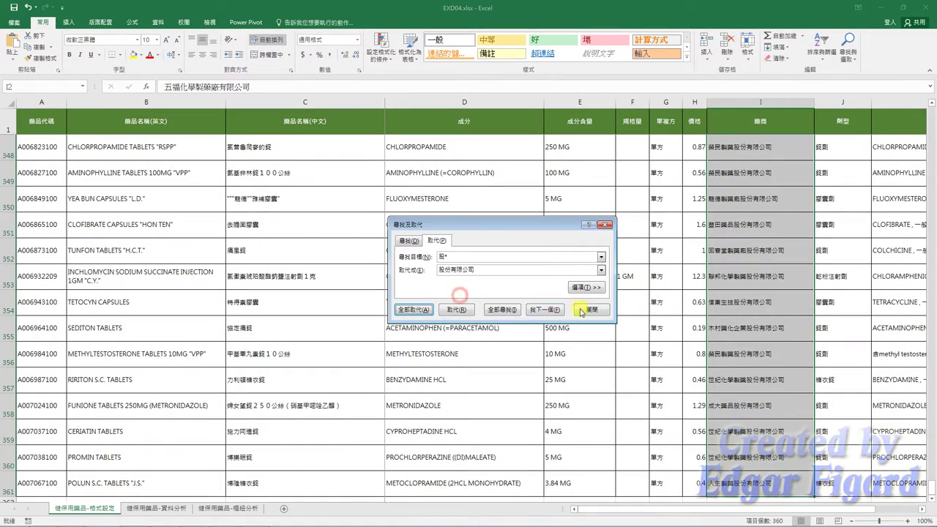
left_click(591, 310)
left_click(524, 267)
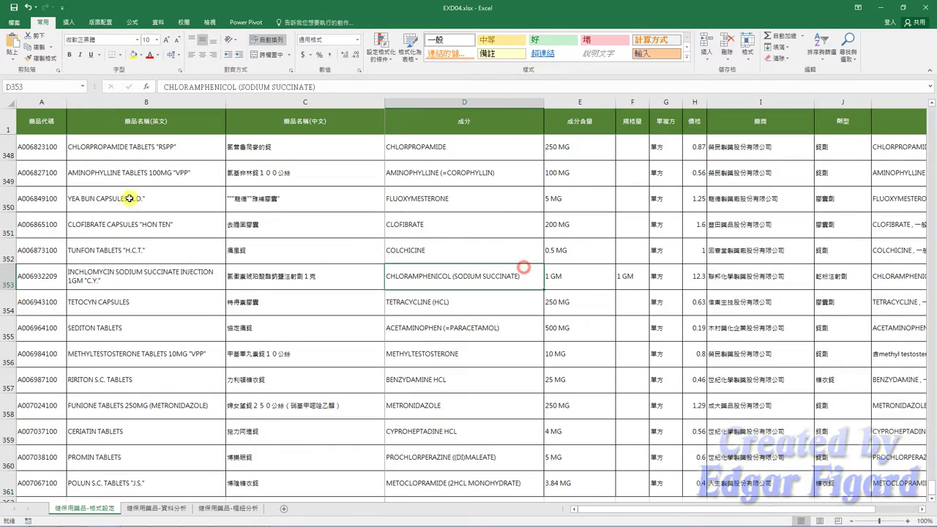
scroll(330, 238, "up", 6)
scroll(333, 242, "up", 5)
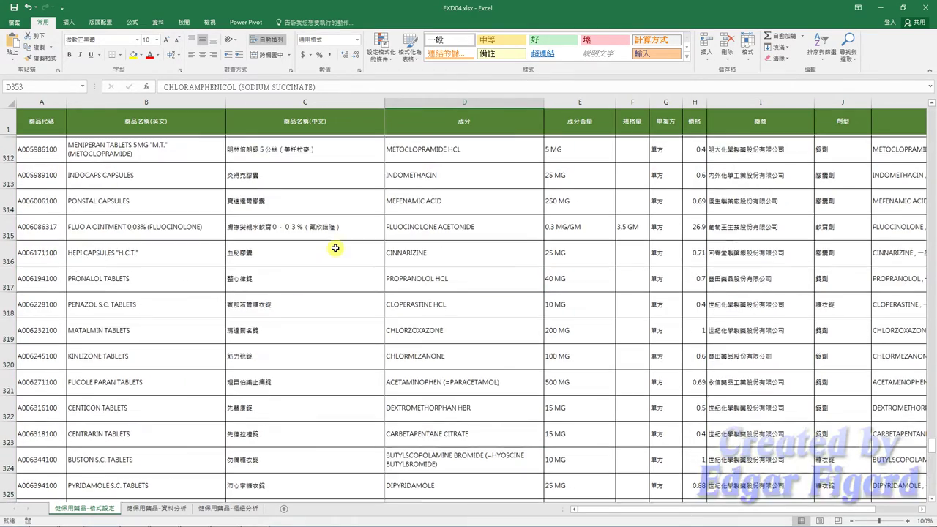
scroll(336, 245, "up", 6)
scroll(359, 246, "up", 3)
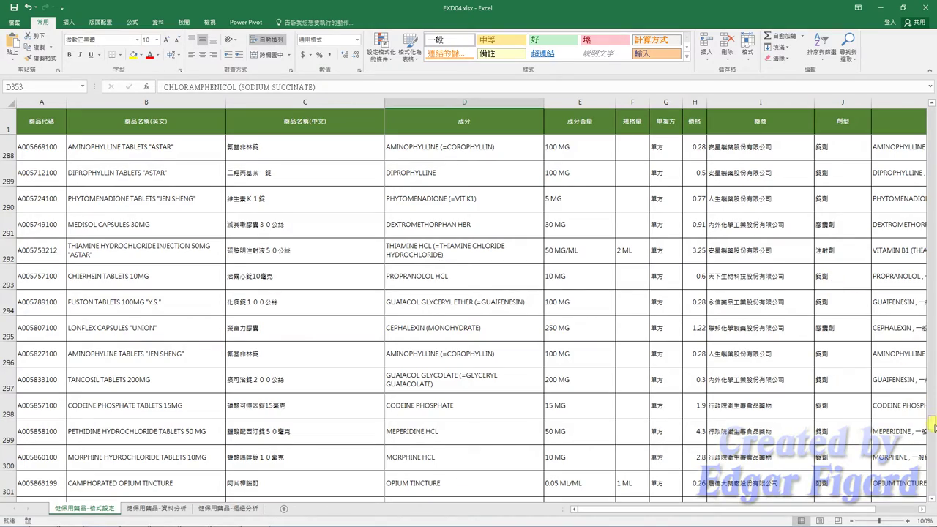
left_click_drag(931, 423, 934, 308)
left_click_drag(934, 171, 933, 108)
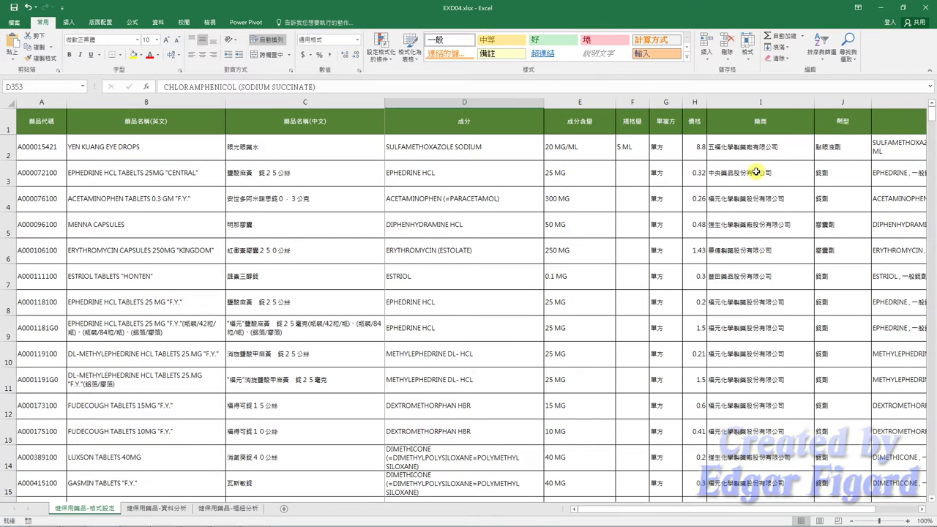
left_click(756, 172)
left_click(33, 146)
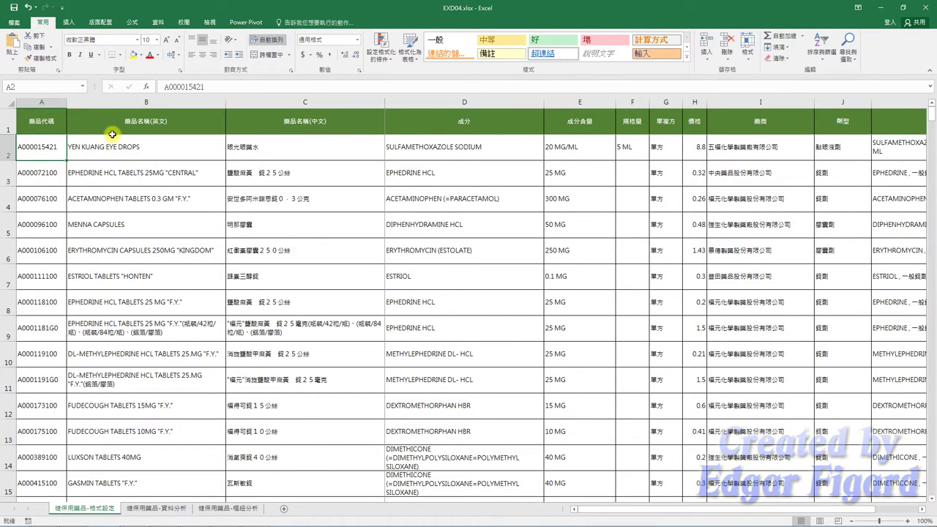
key("ctrl+shift+Right")
Extend the selection to the last data row and begin a formula-based conditional formatting rule
key("ctrl+shift+Down")
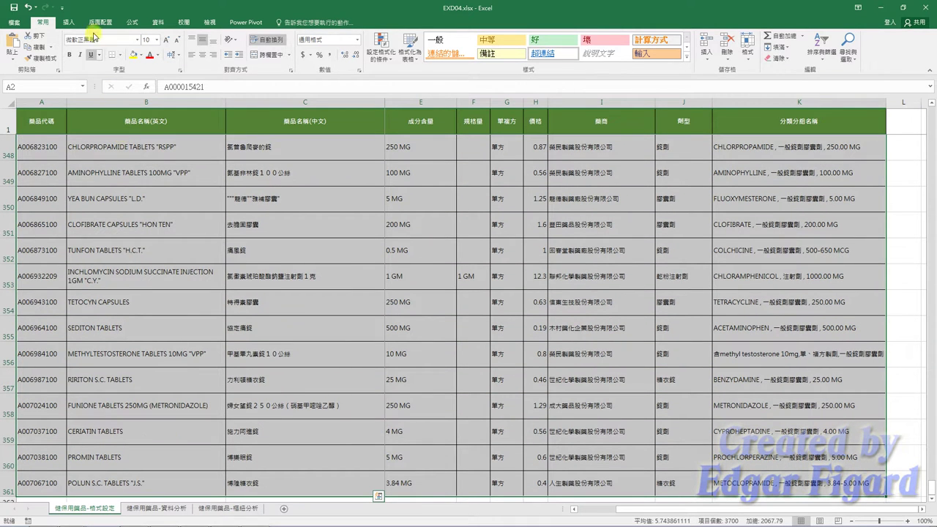
left_click(383, 59)
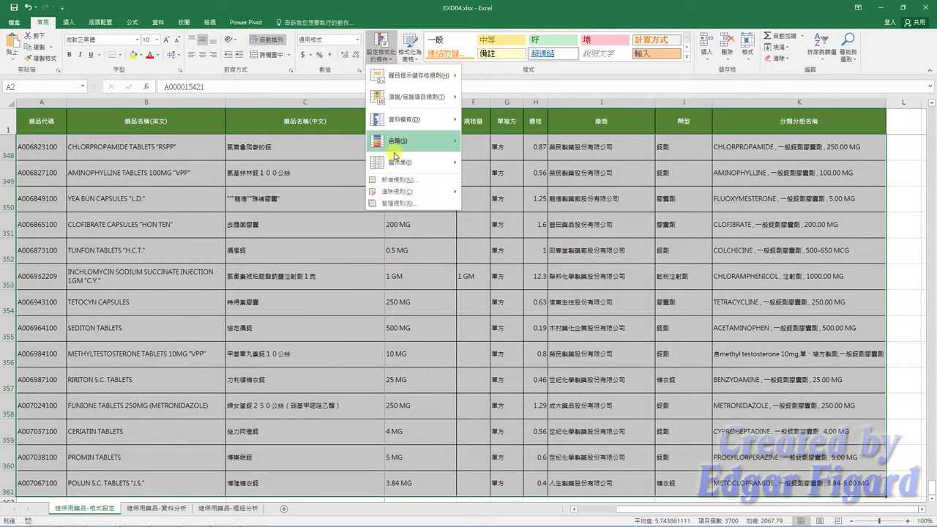
left_click(397, 203)
left_click(378, 229)
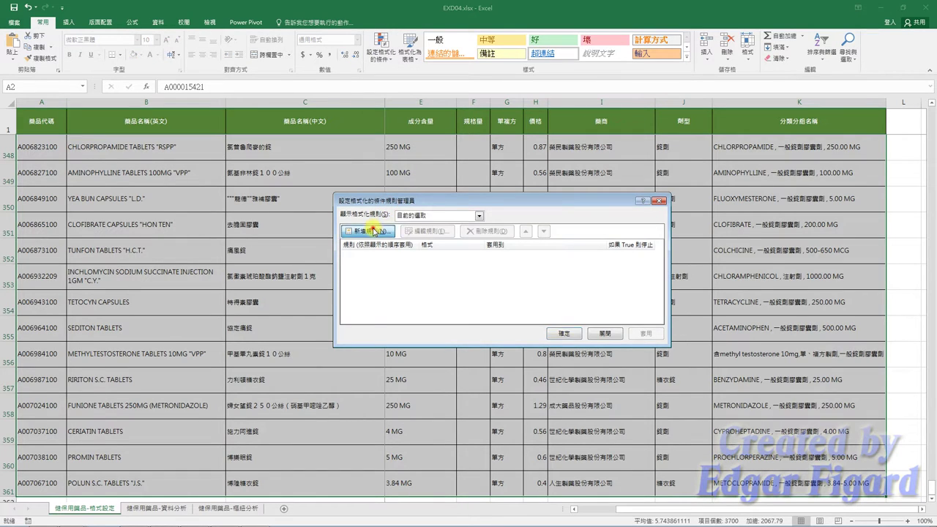
left_click(404, 244)
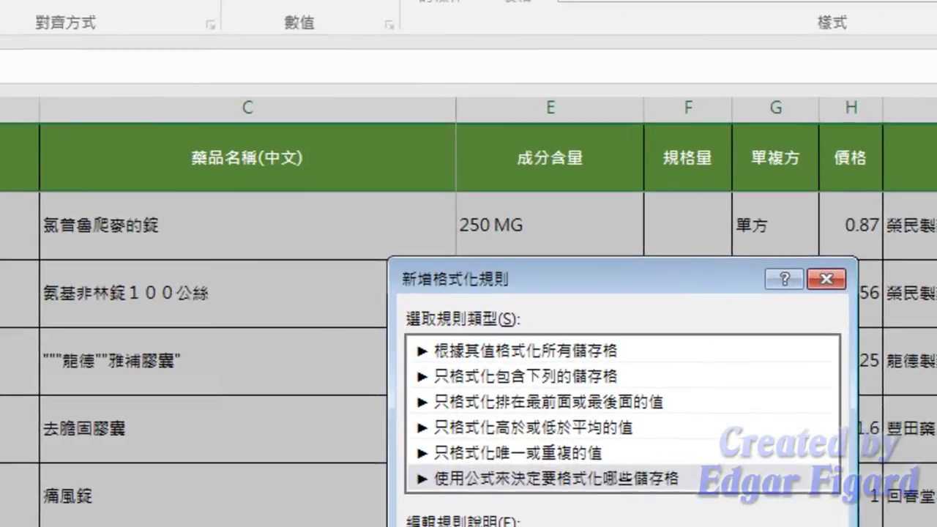
Copy the formula =ISERROR(FIND(LEFT($K2,FIND(",",$K2)-2),$D2)) from 407公式.txt
key("alt+Tab")
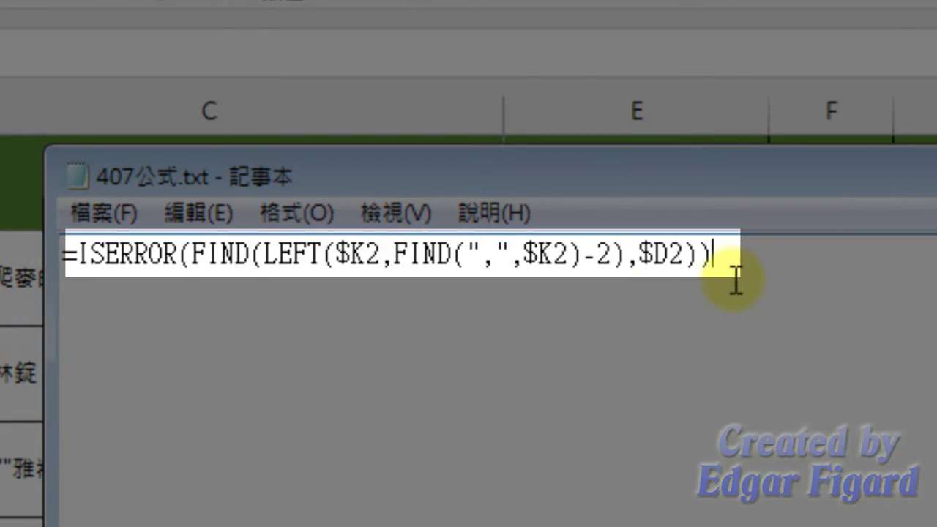
mouse_move(746, 263)
left_mouse_down()
mouse_move(303, 274)
mouse_move(64, 264)
left_mouse_up()
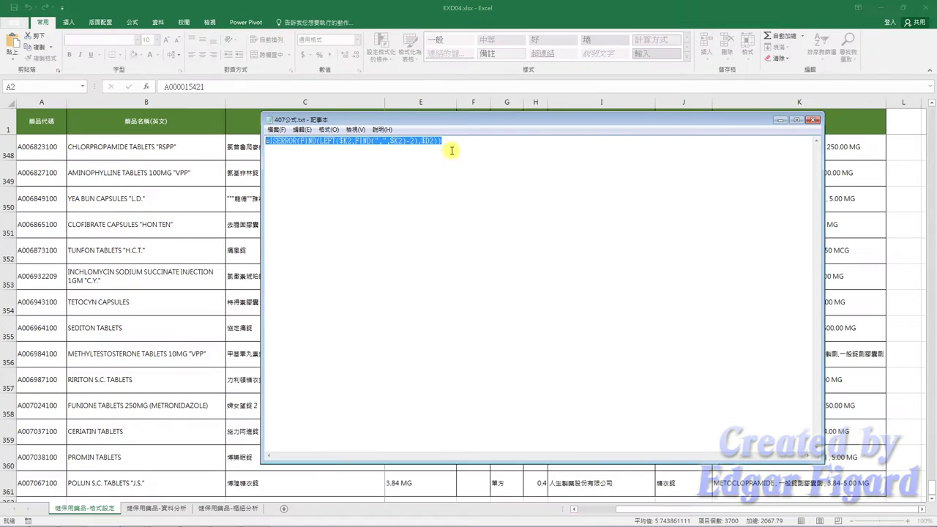
key("ctrl+c")
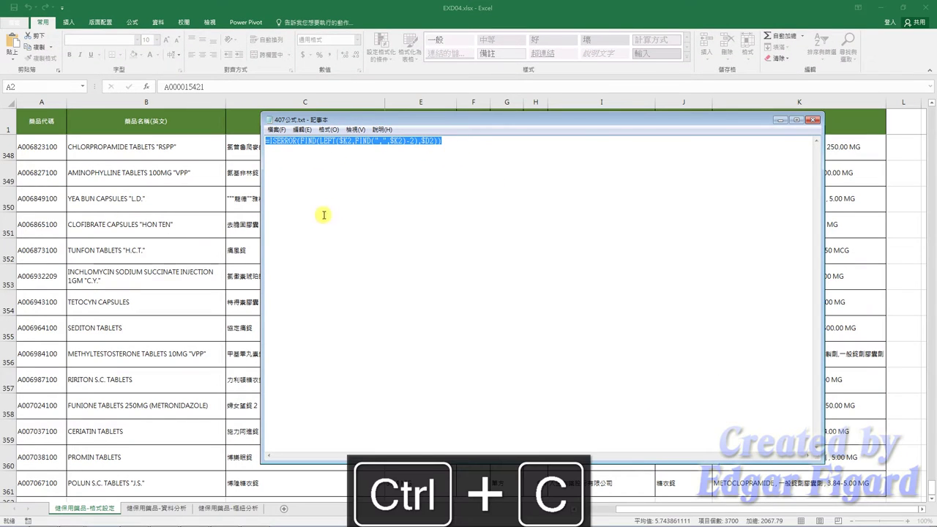
Paste the ISERROR formula as the new rule's condition
left_click(780, 119)
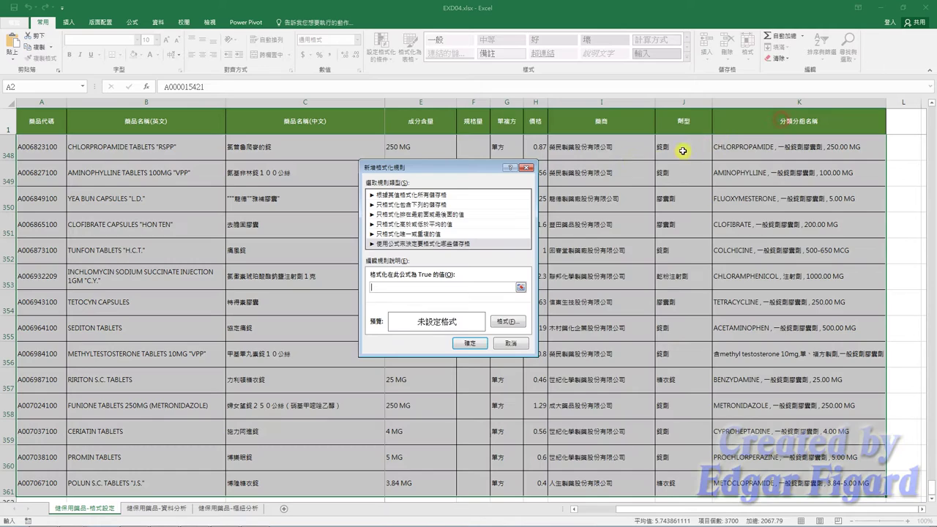
key("ctrl+v")
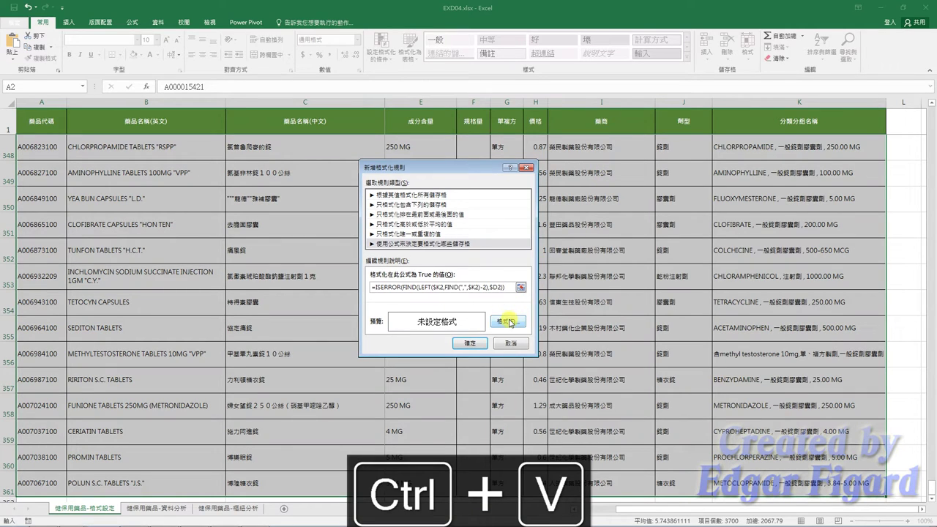
left_click(509, 321)
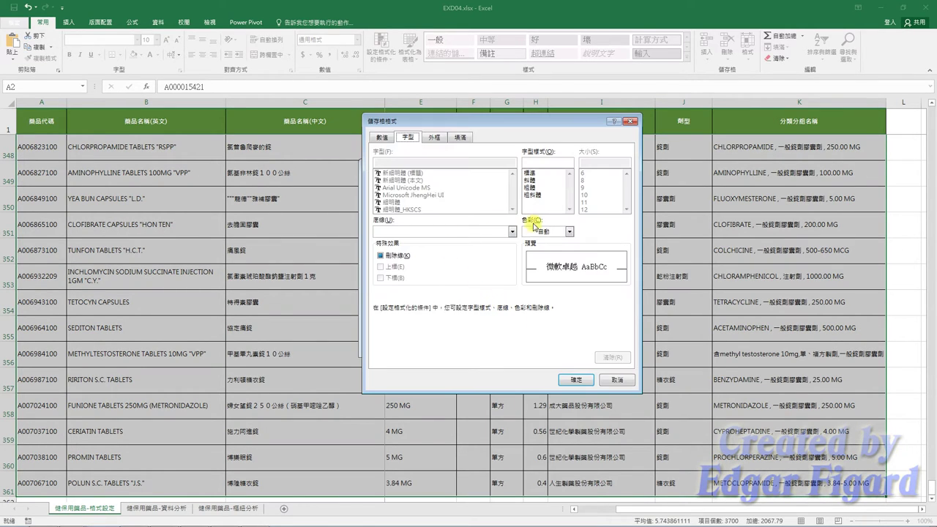
Format matching rows with bold orange text on a light gold fill and apply the rule
left_click(543, 232)
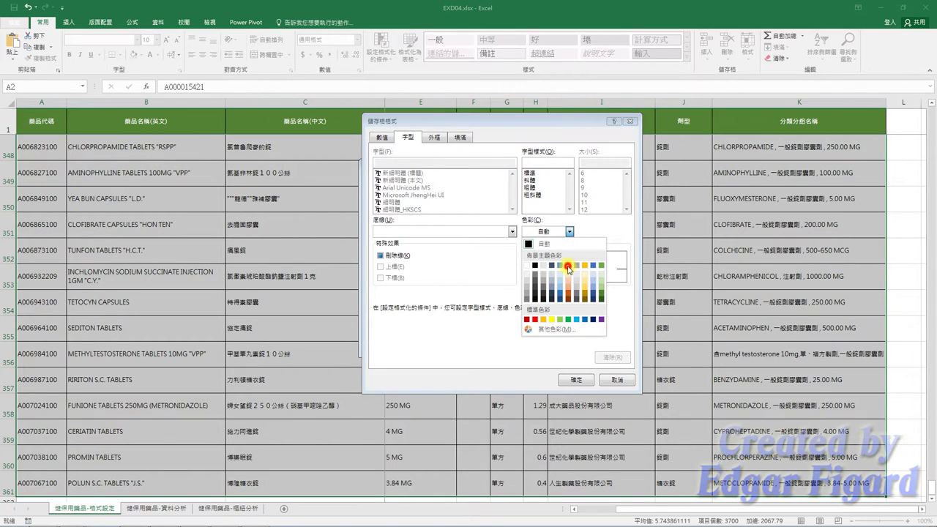
left_click(568, 266)
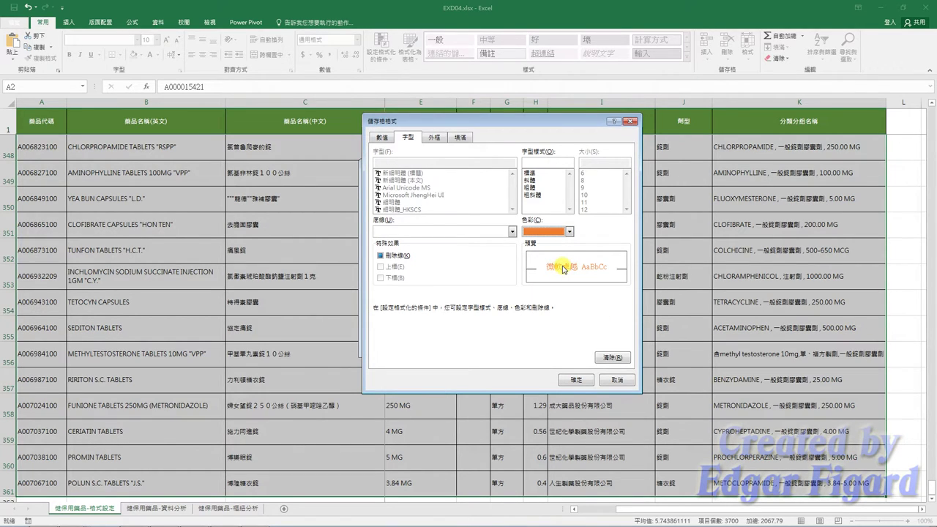
left_click(534, 187)
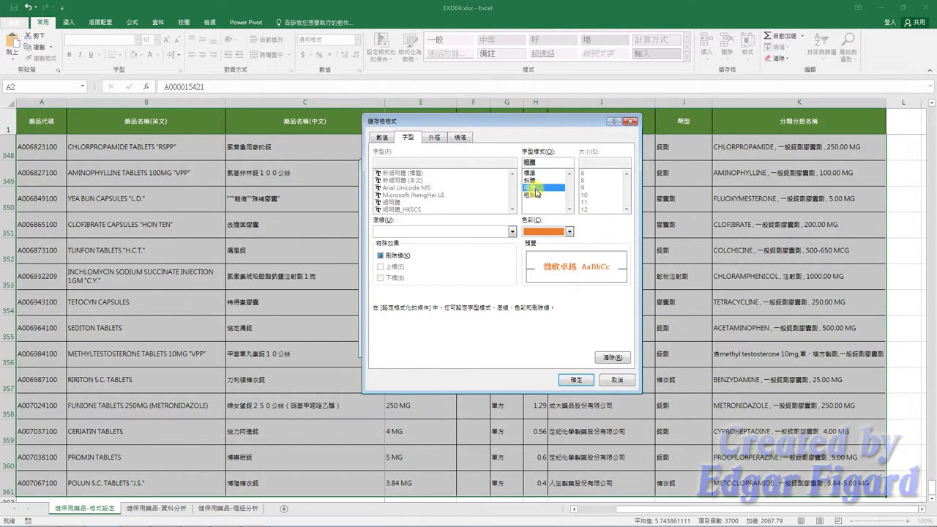
left_click(461, 137)
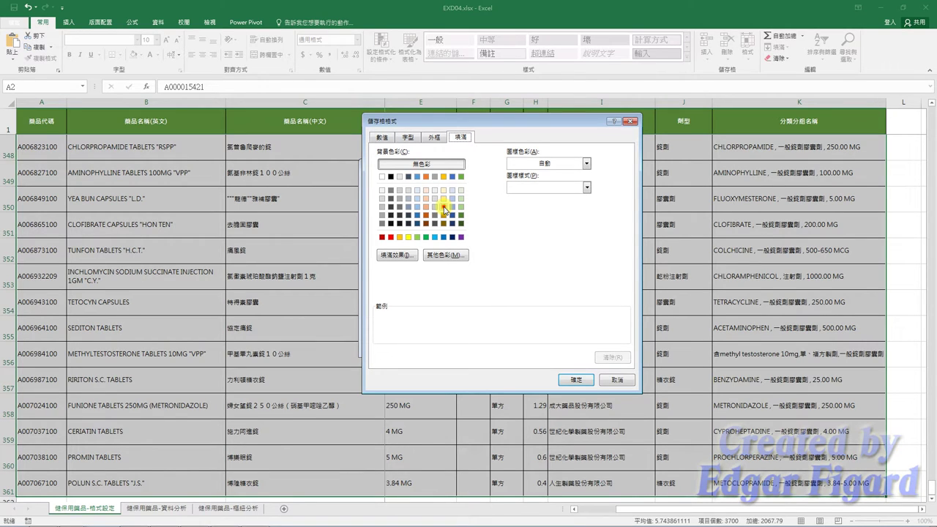
left_click(443, 207)
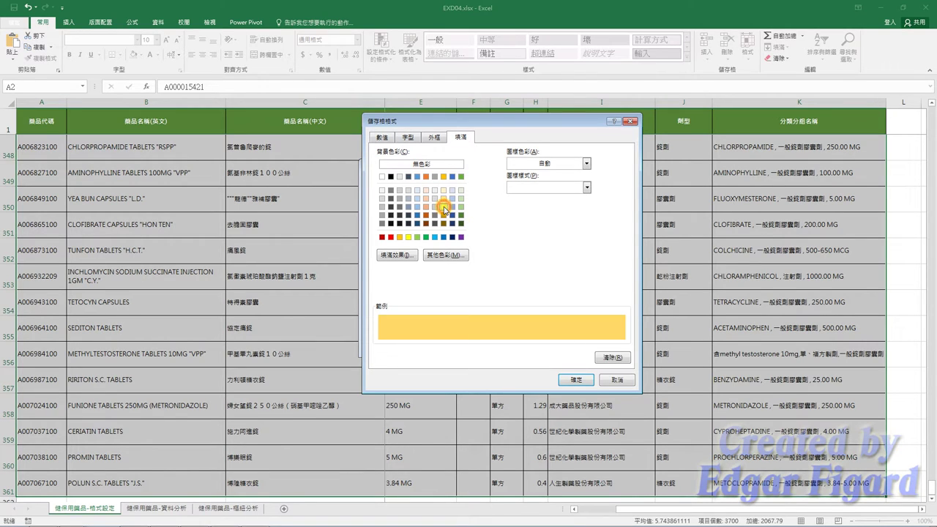
left_click(573, 380)
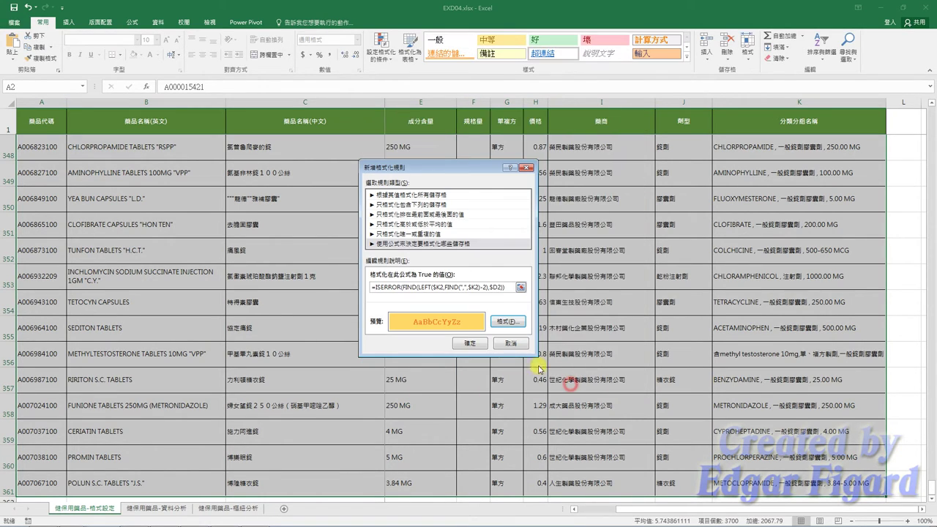
left_click(462, 344)
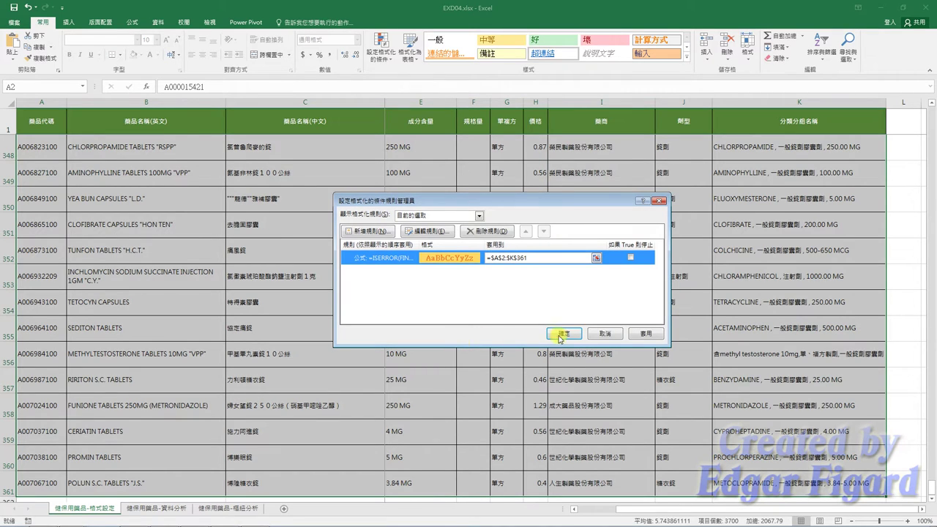
left_click(638, 334)
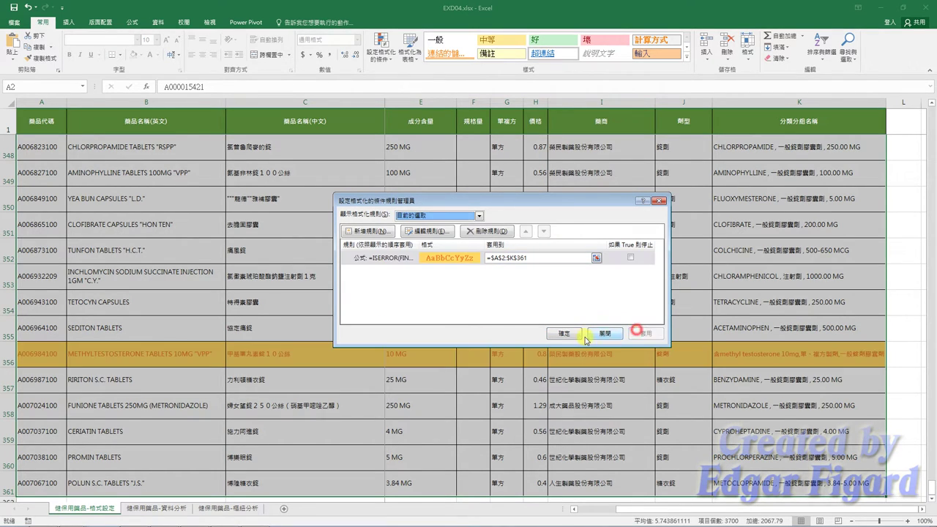
left_click(573, 335)
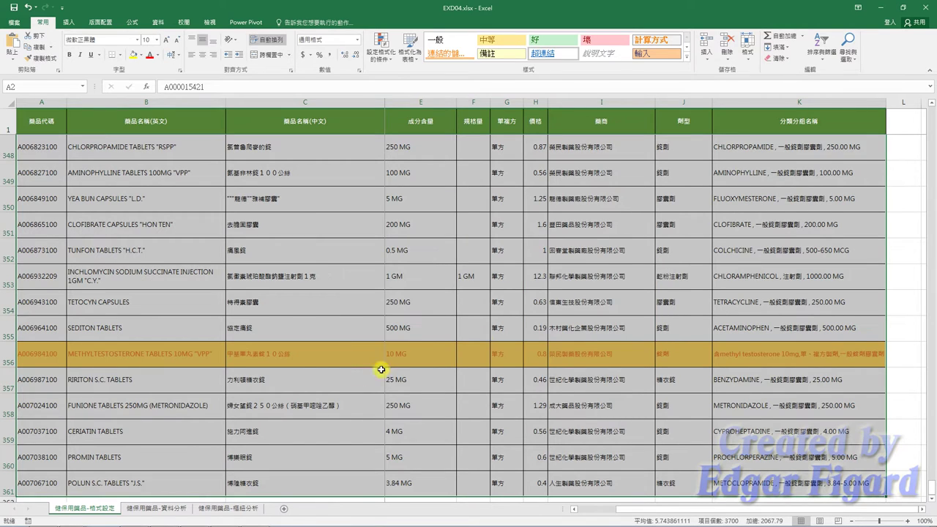
On the 健保用藥品-資料分析 sheet, filter the 成分 column to entries containing HCL
left_click(168, 510)
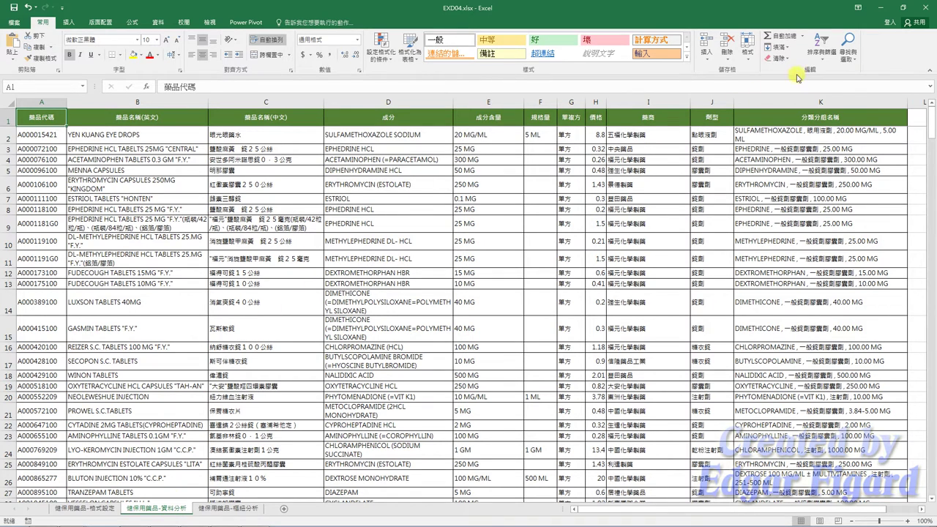
left_click(819, 46)
left_click(825, 108)
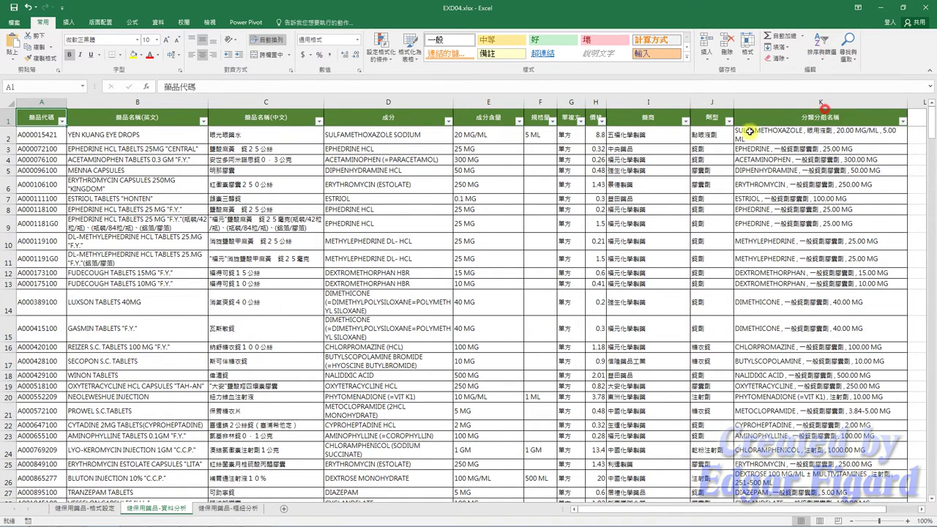
left_click(449, 120)
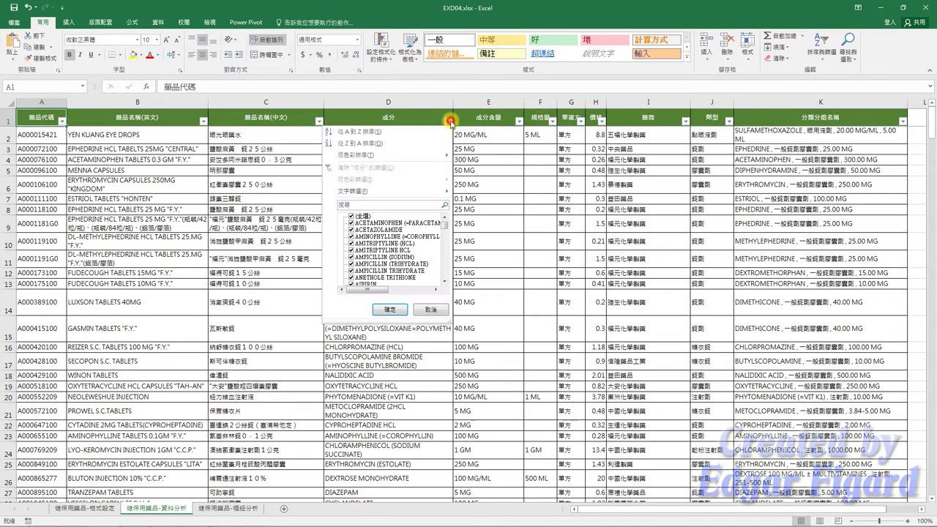
mouse_move(366, 191)
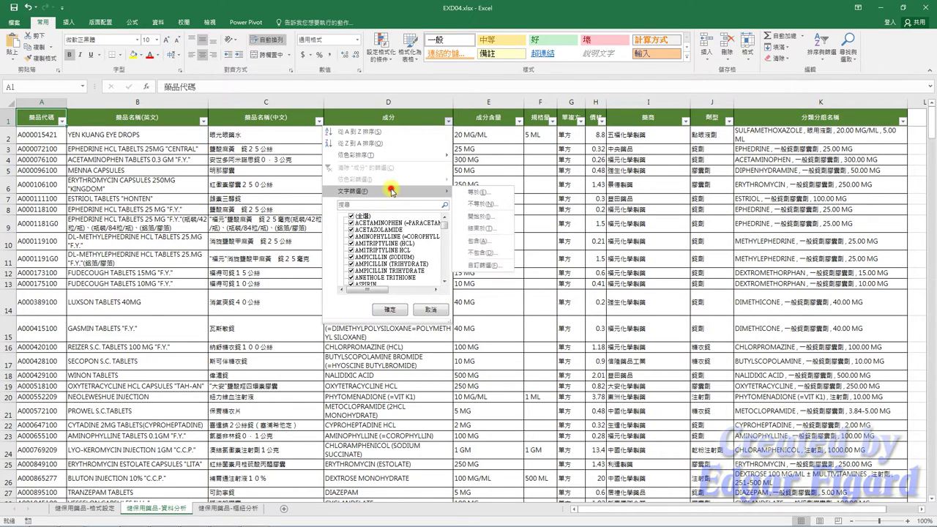
left_click(479, 233)
type("HCL")
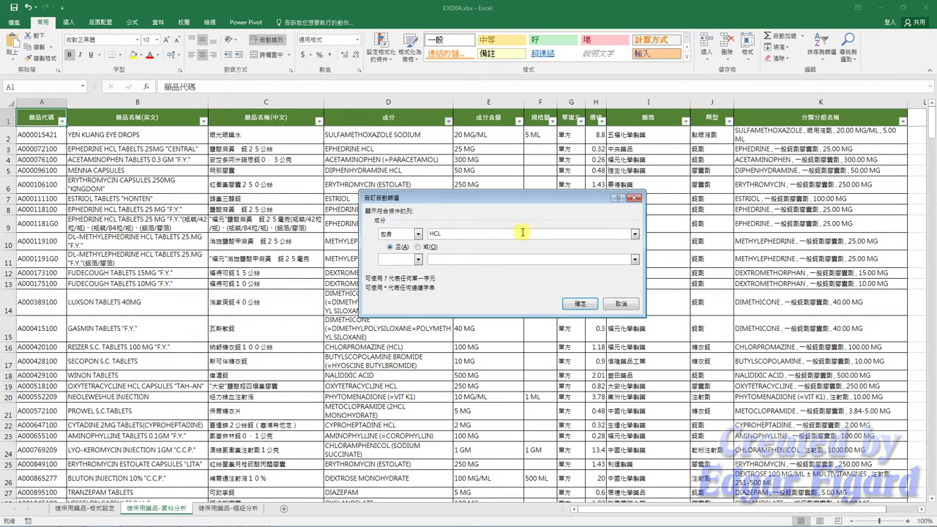
left_click(579, 303)
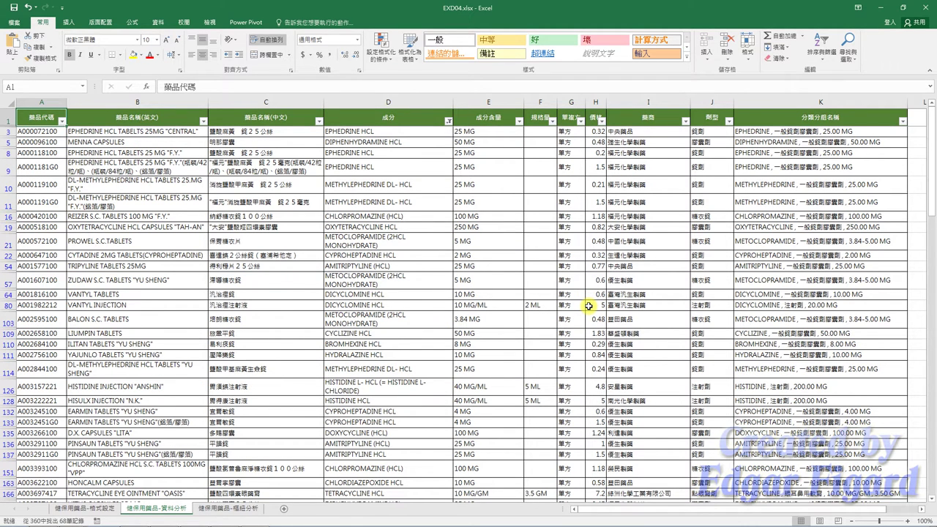
Filter 成分含量 to 100 MG, 250 MG, 50 MG and 50 MG/ML, leaving 14 records
left_click(518, 121)
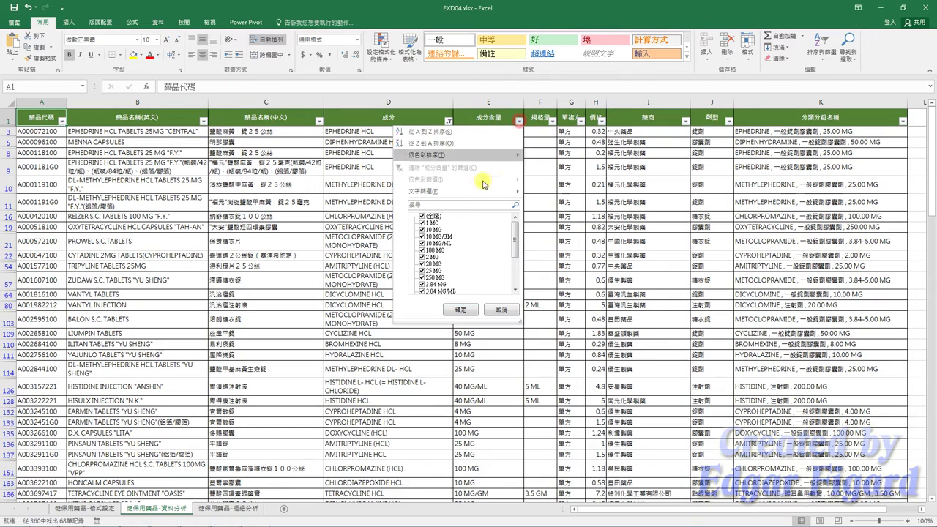
left_click(422, 216)
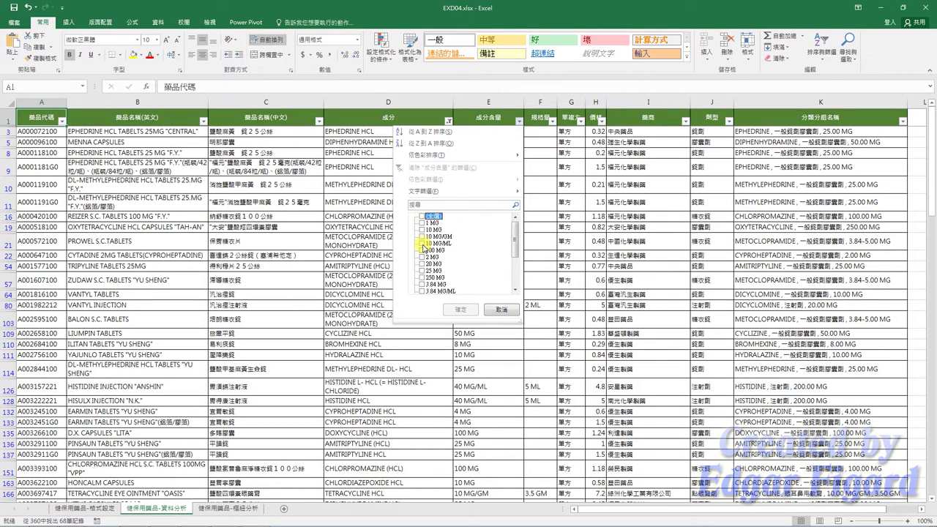
left_click(422, 250)
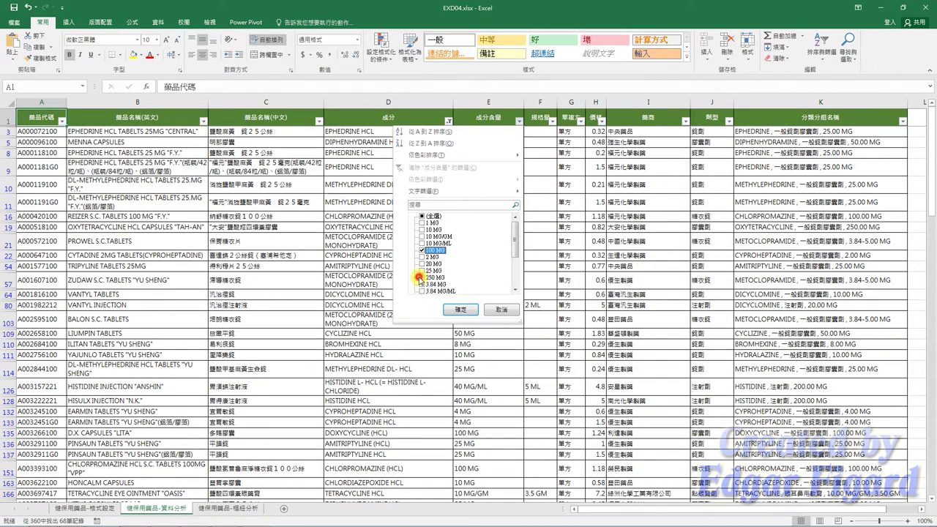
left_click(422, 277)
scroll(423, 282, "down", 2)
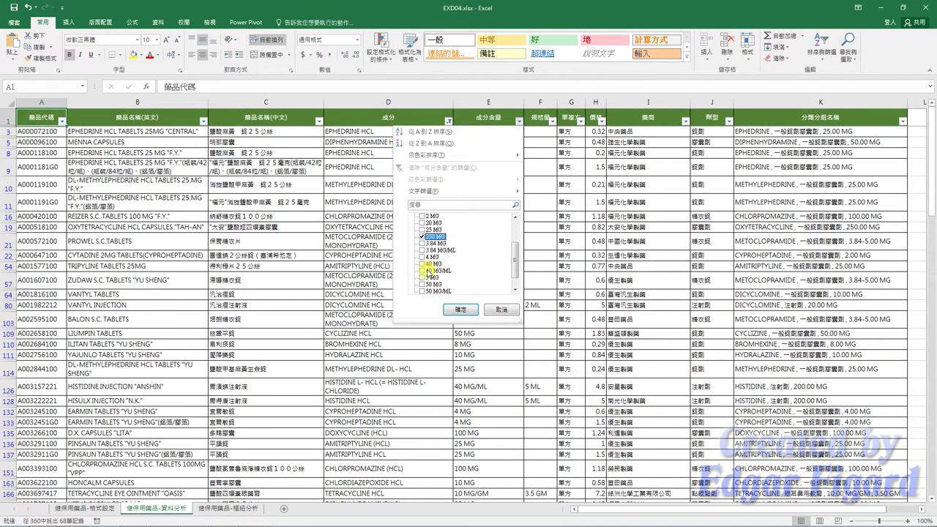
left_click(422, 283)
scroll(422, 284, "down", 1)
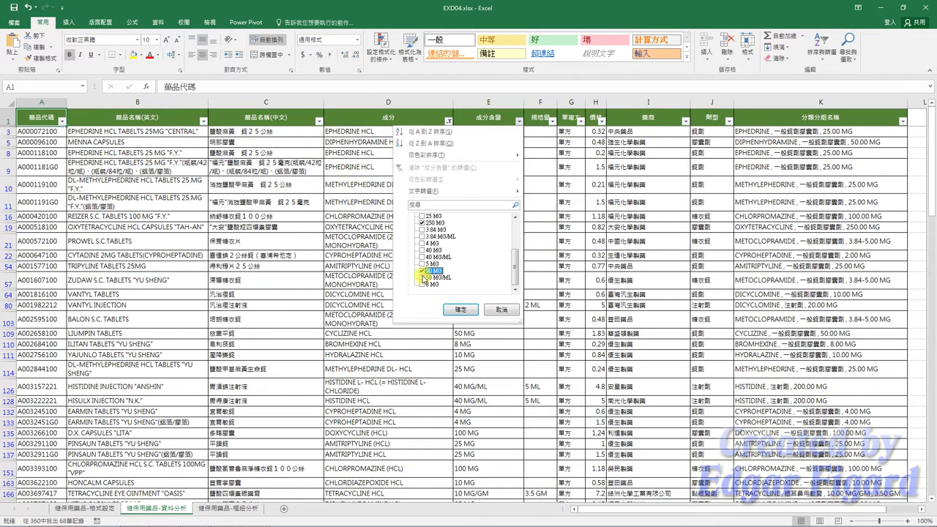
left_click(422, 277)
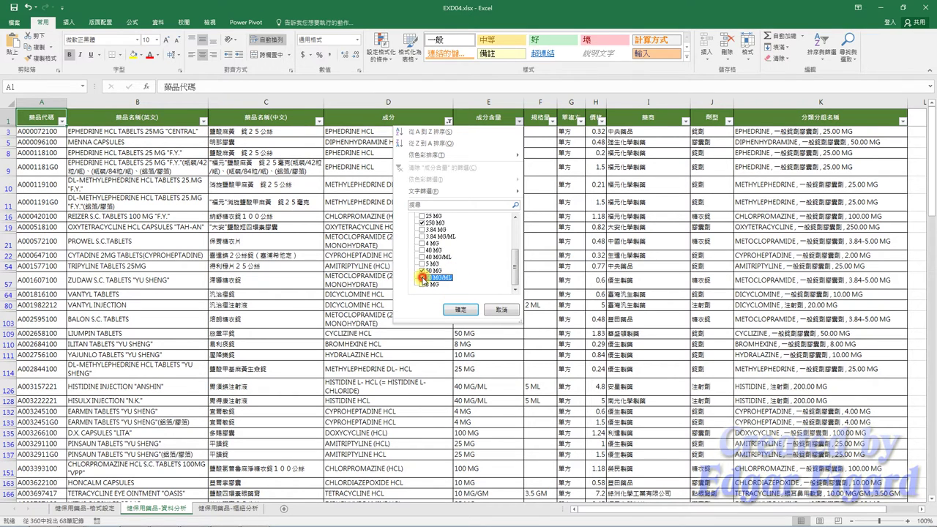
left_click(467, 316)
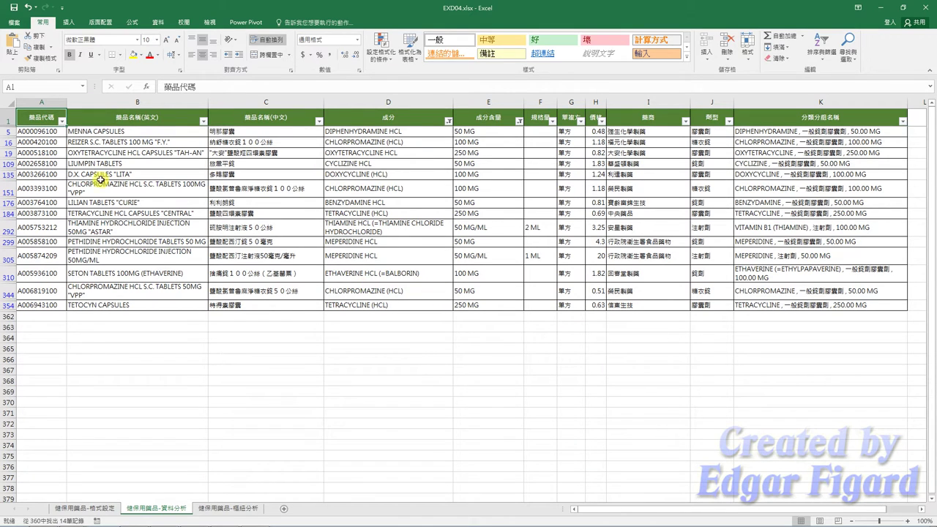
Insert a PivotTable from the filtered table at 健保用藥品-樞紐分析!$A$3
key("ctrl+shift+Right")
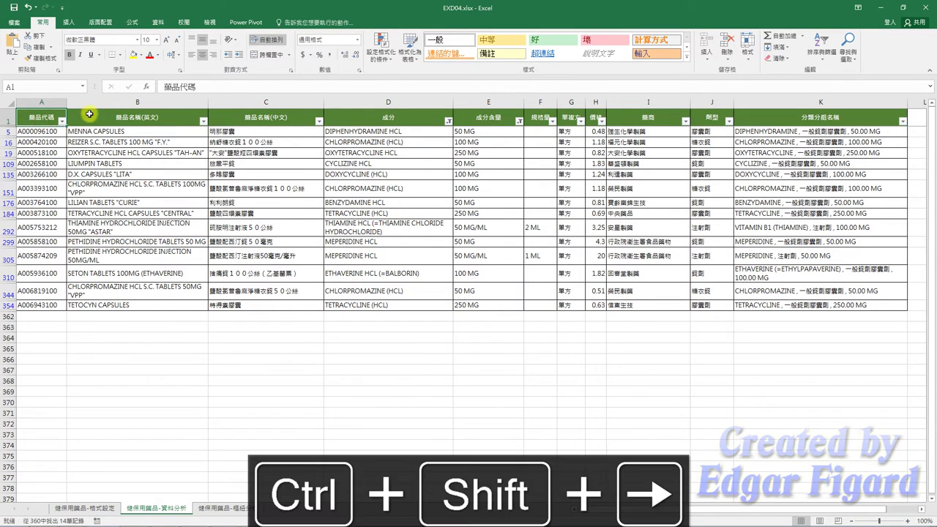
key("ctrl+shift+Down")
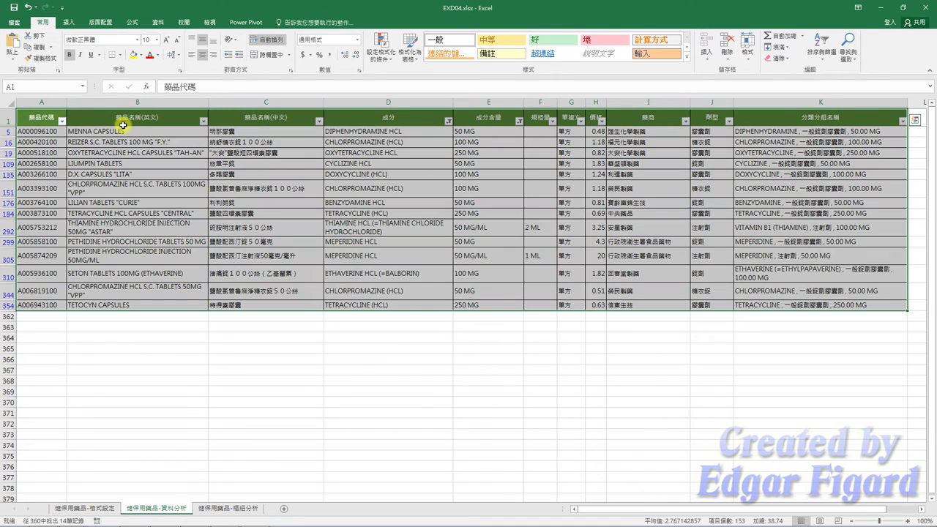
left_click(68, 22)
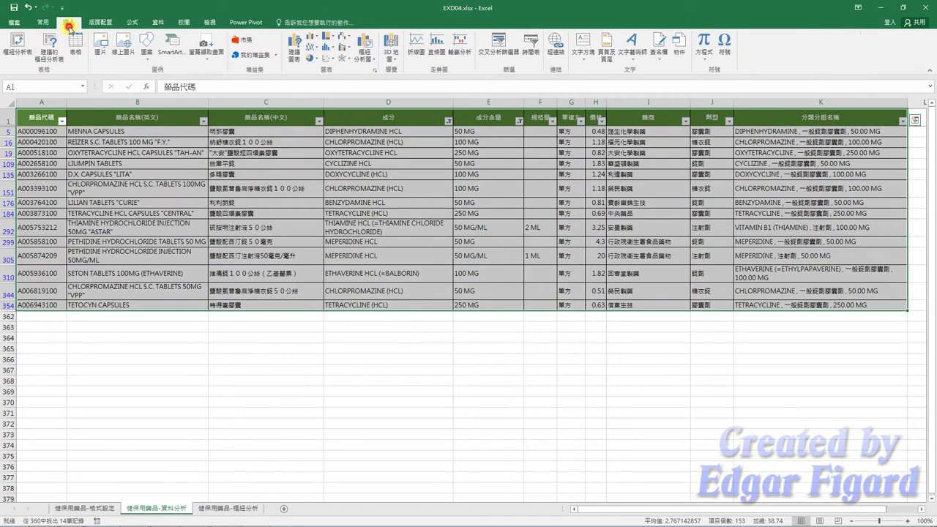
left_click(17, 45)
left_click(423, 285)
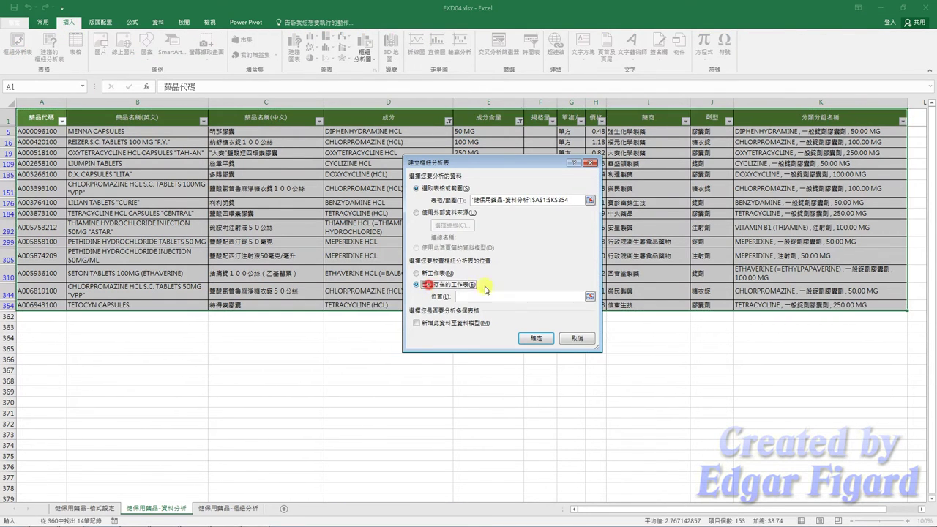
left_click(589, 297)
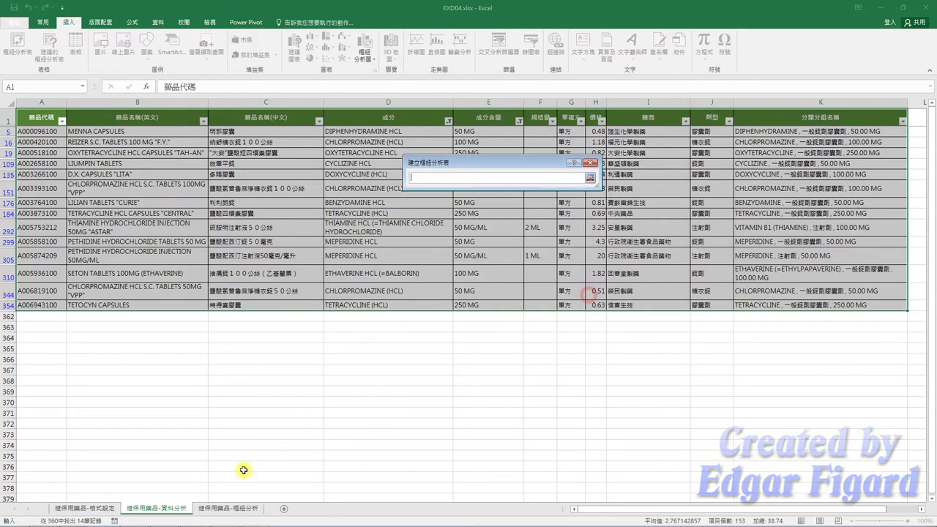
left_click(228, 508)
left_click(34, 135)
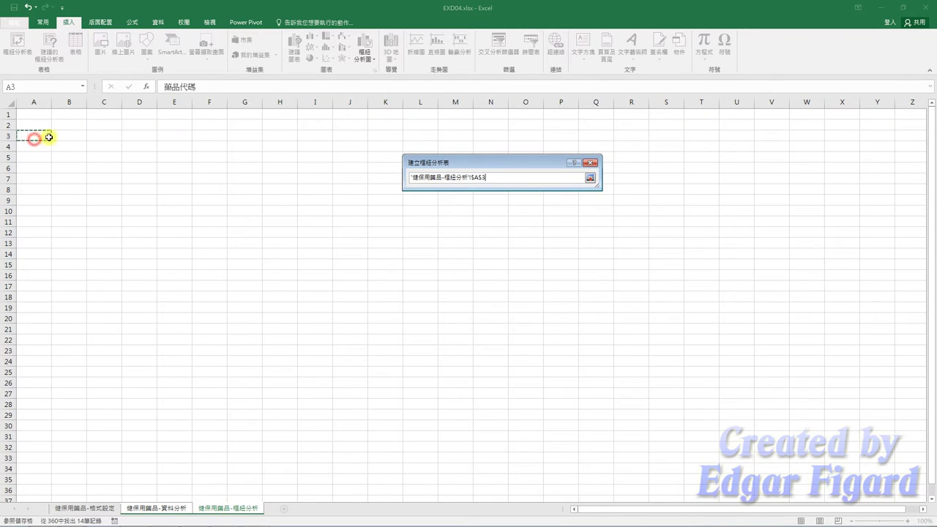
left_click(590, 180)
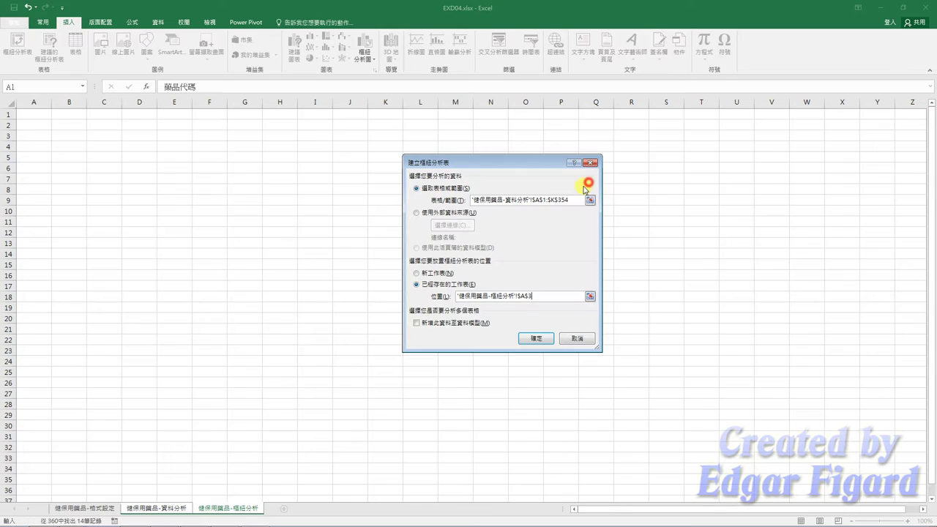
left_click(532, 340)
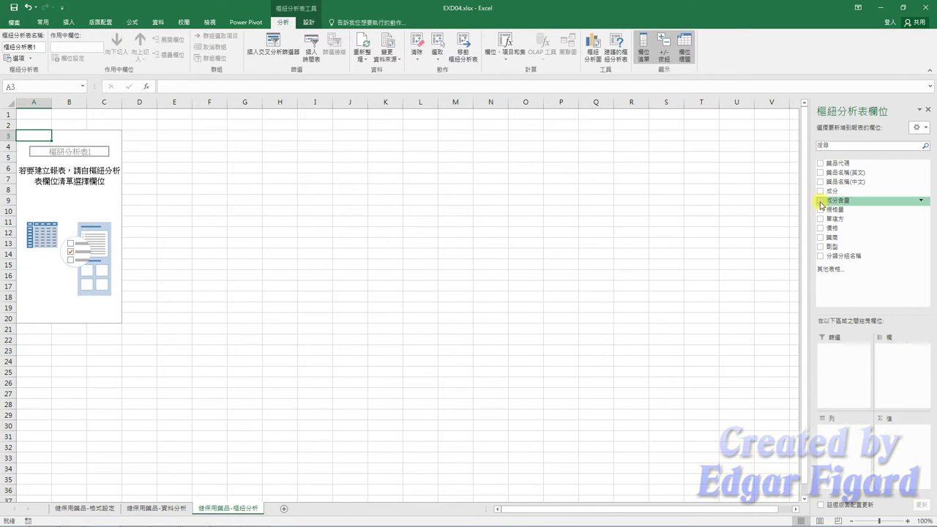
Place 廠商 in Columns, 成分 in Rows and 價格 in Values of the PivotTable
left_click_drag(832, 238, 908, 355)
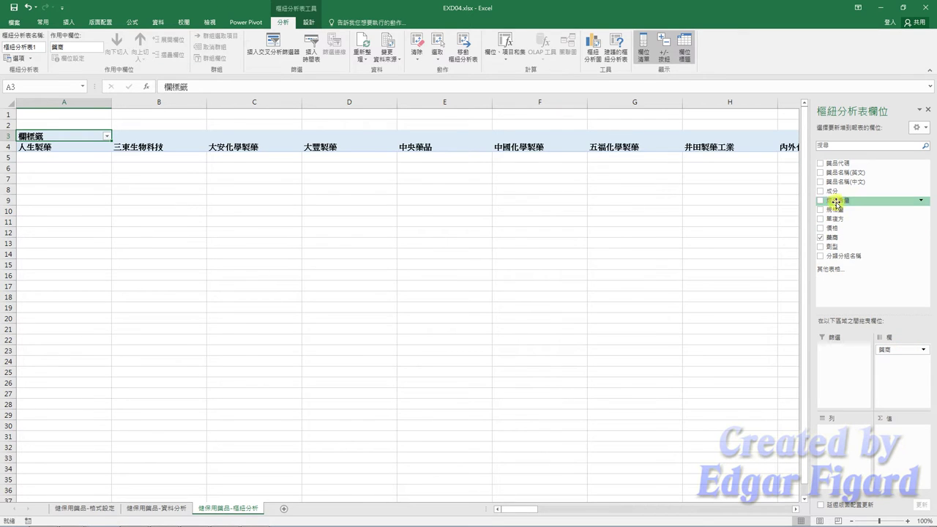
left_click_drag(832, 191, 845, 437)
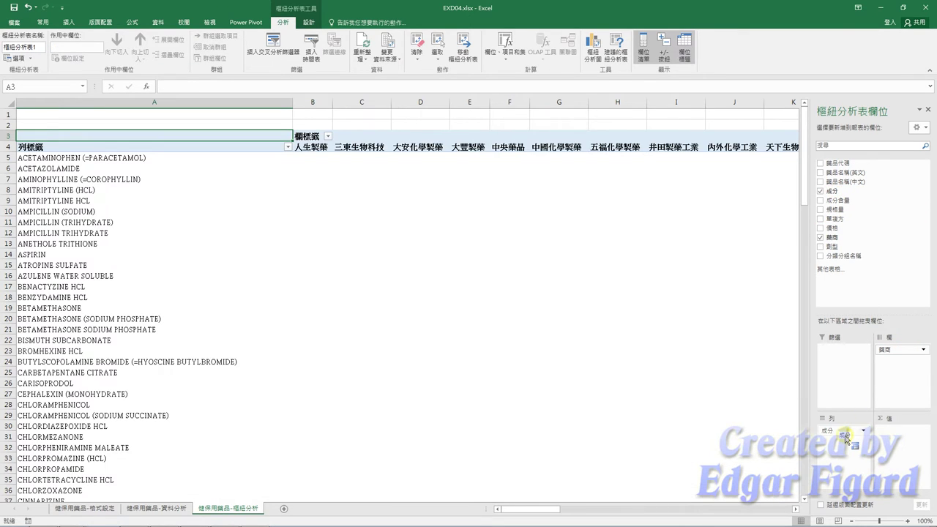
left_click_drag(832, 228, 897, 432)
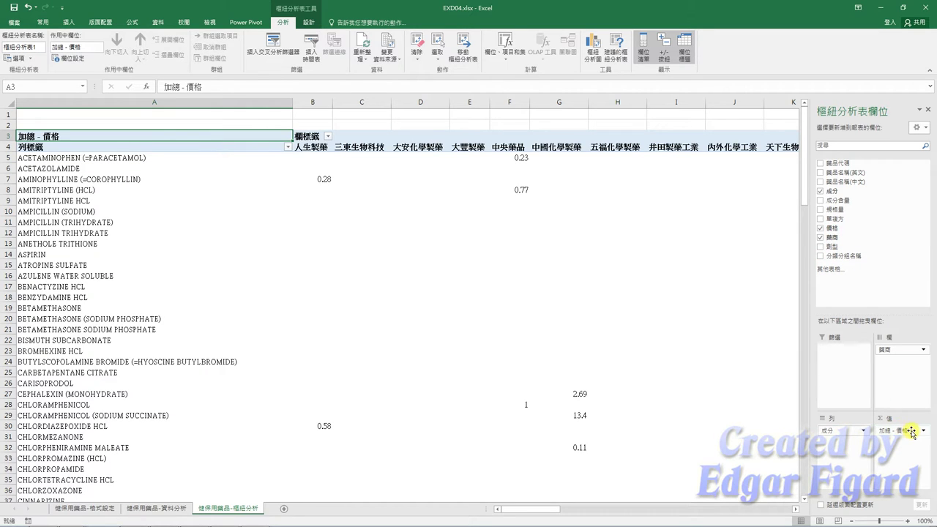
left_click(924, 431)
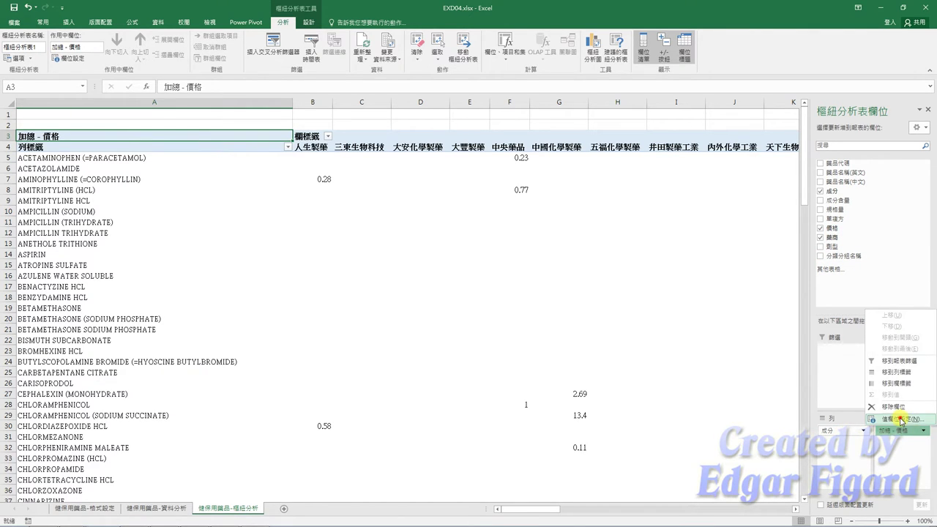
Change the price value field to summarize by average instead of sum
left_click(897, 416)
left_click(443, 277)
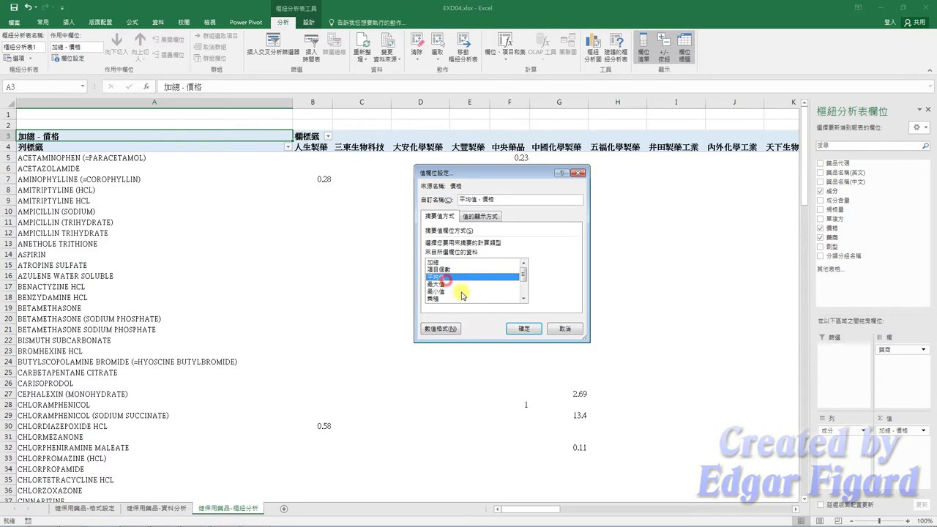
left_click(524, 328)
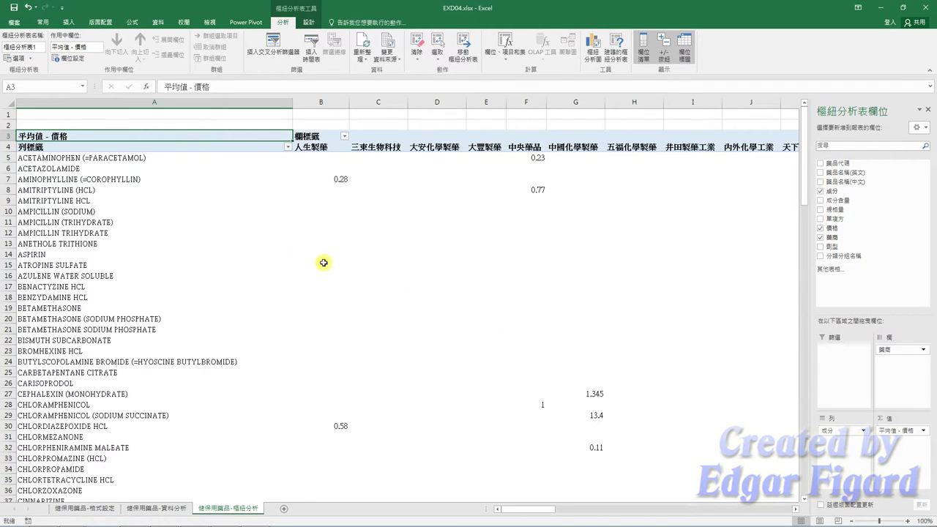
Rename the column-labels heading in B3 to 藥商
left_click(306, 138)
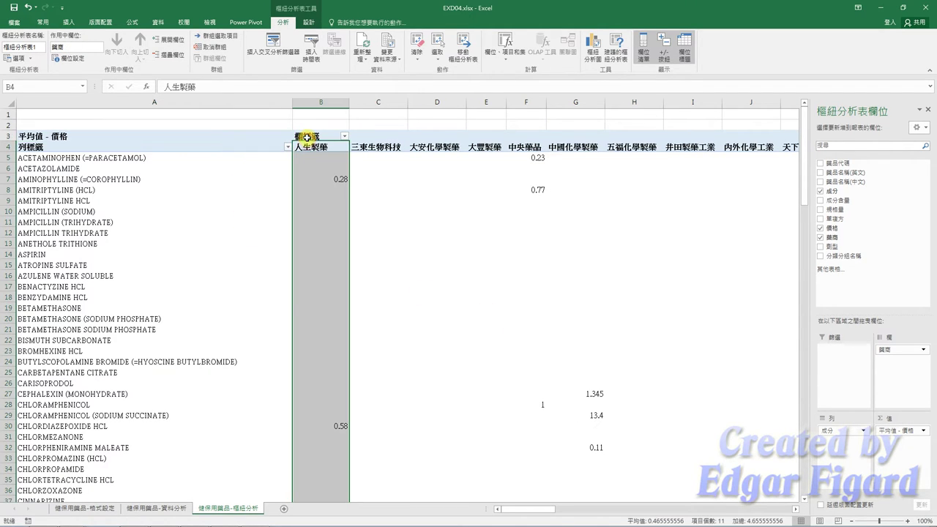
left_click(306, 137)
double_click(241, 89)
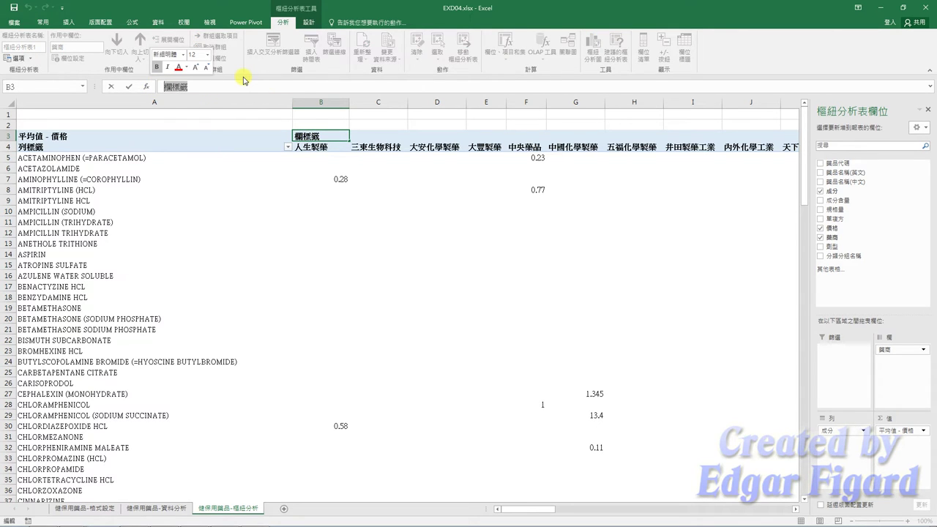
type("TVI")
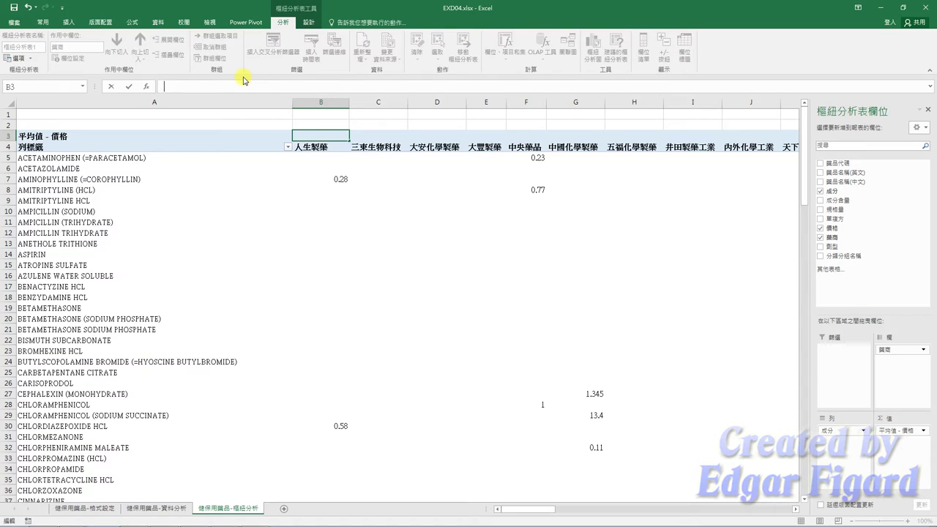
type("t")
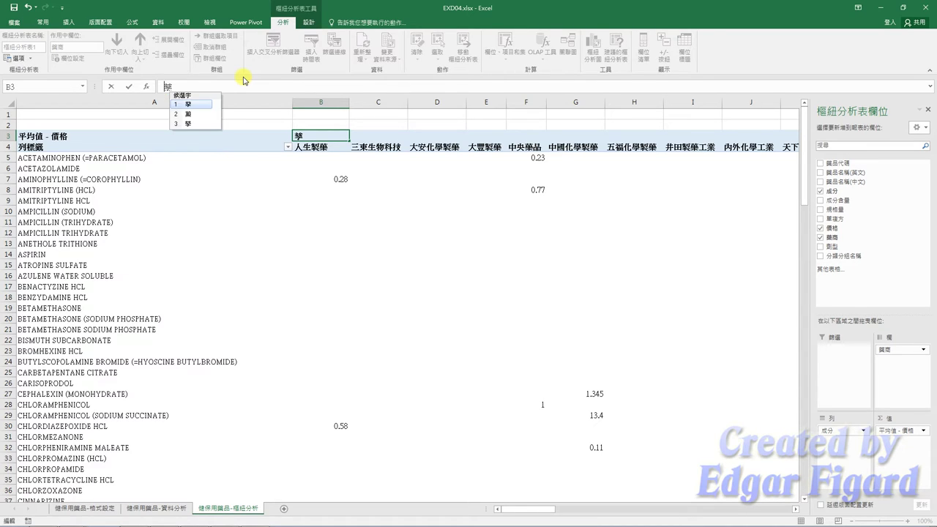
key("space")
key("space")
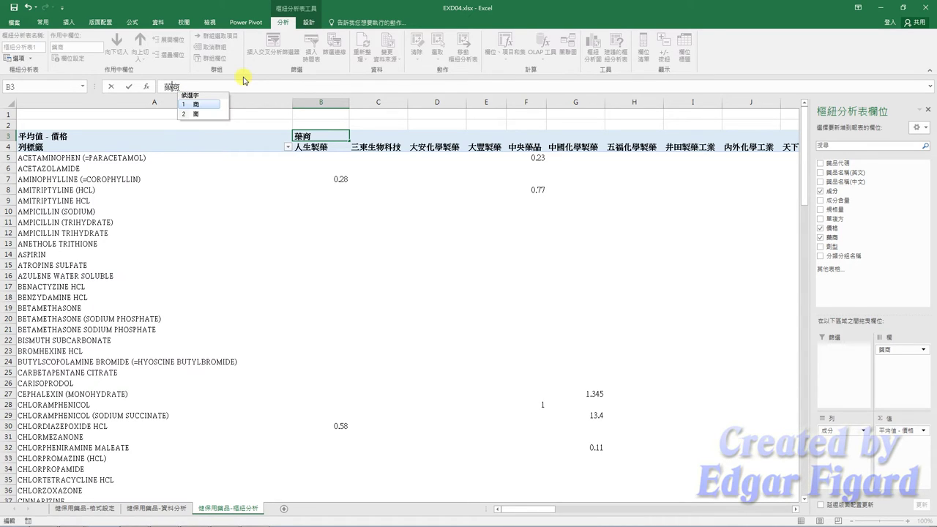
key("Return")
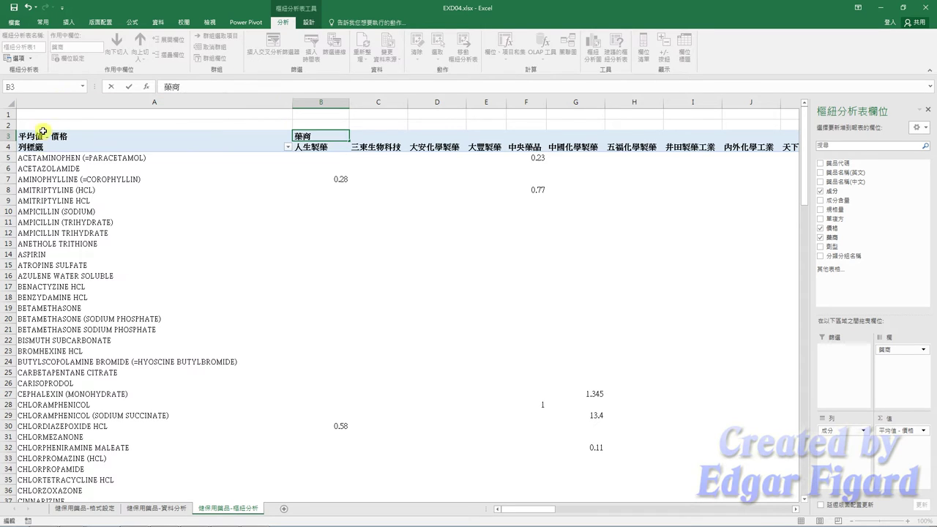
Rename the row-labels heading to 成分 and the value heading to 平均價格
left_click(38, 145)
left_click_drag(192, 86, 163, 86)
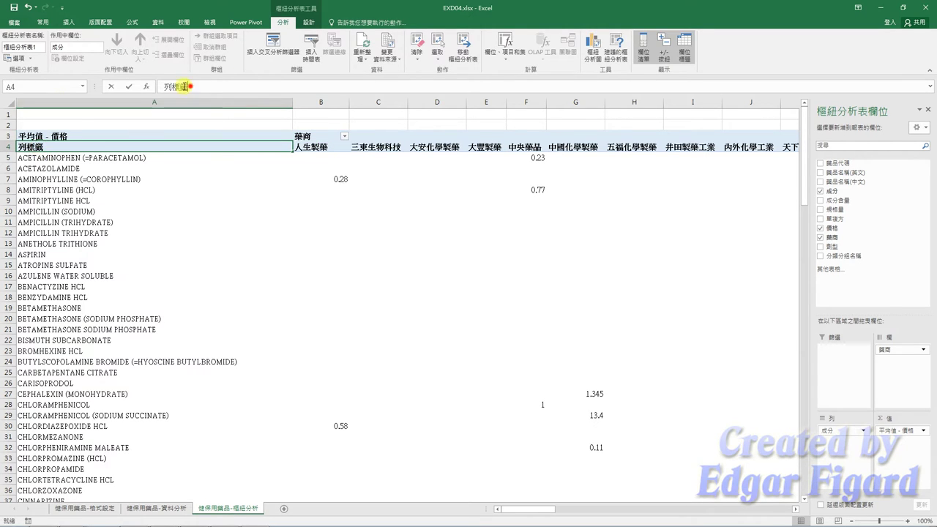
type("成分")
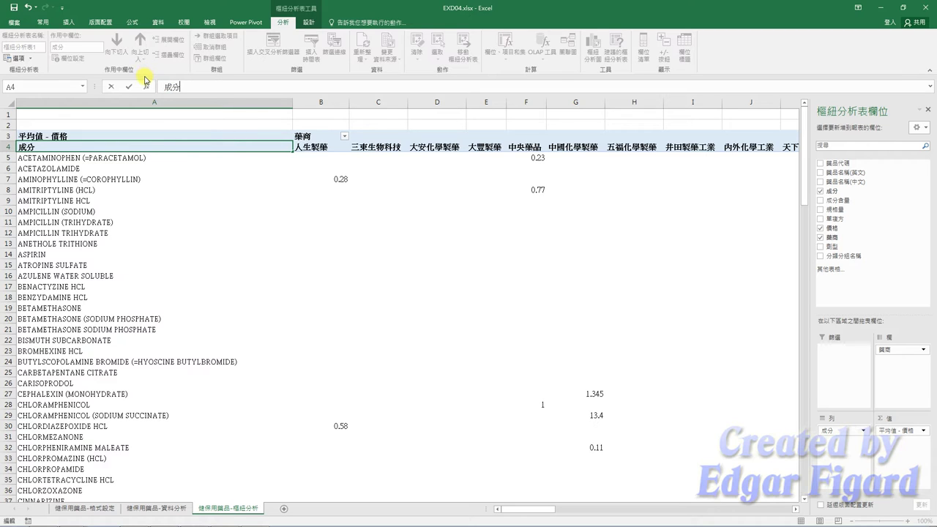
left_click(161, 136)
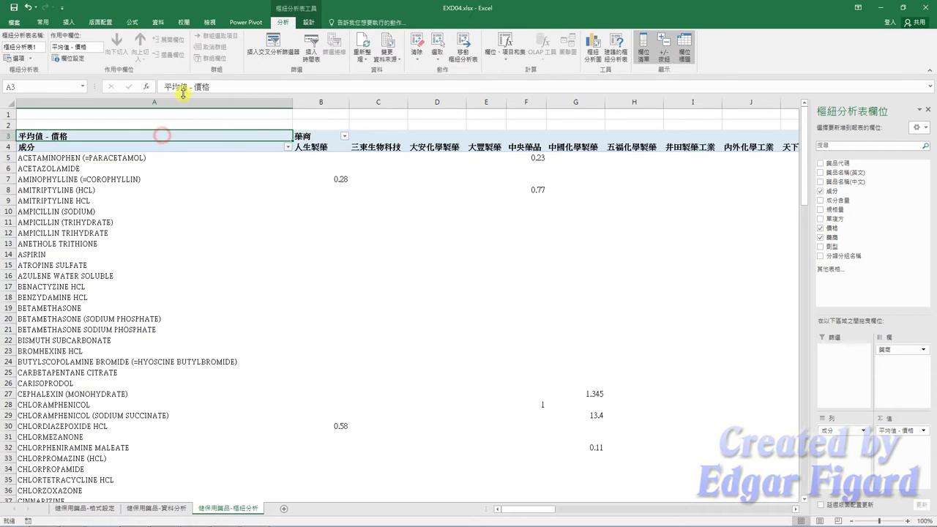
left_click_drag(186, 86, 234, 86)
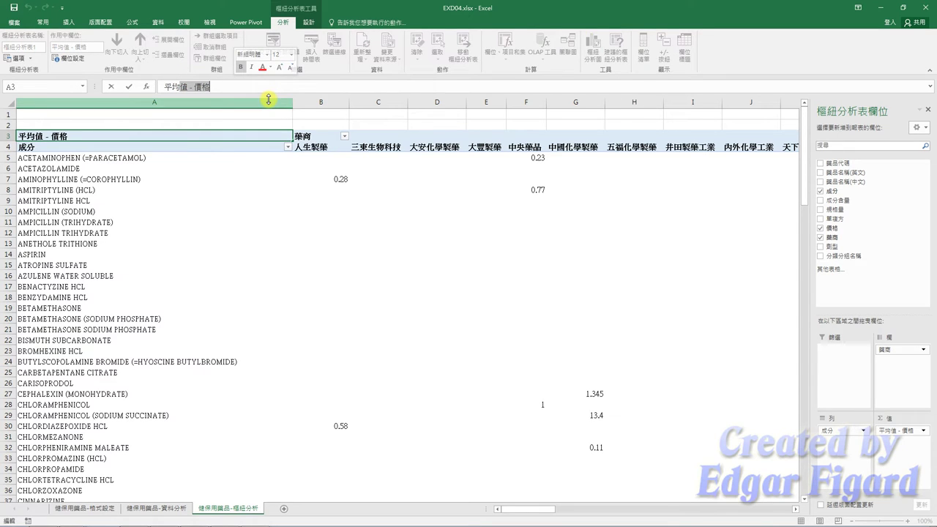
type("價格")
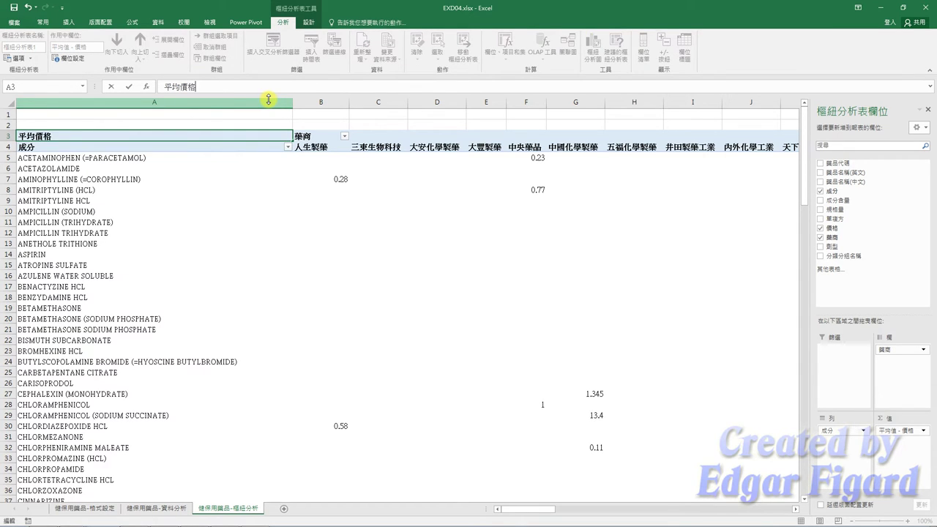
key("Return")
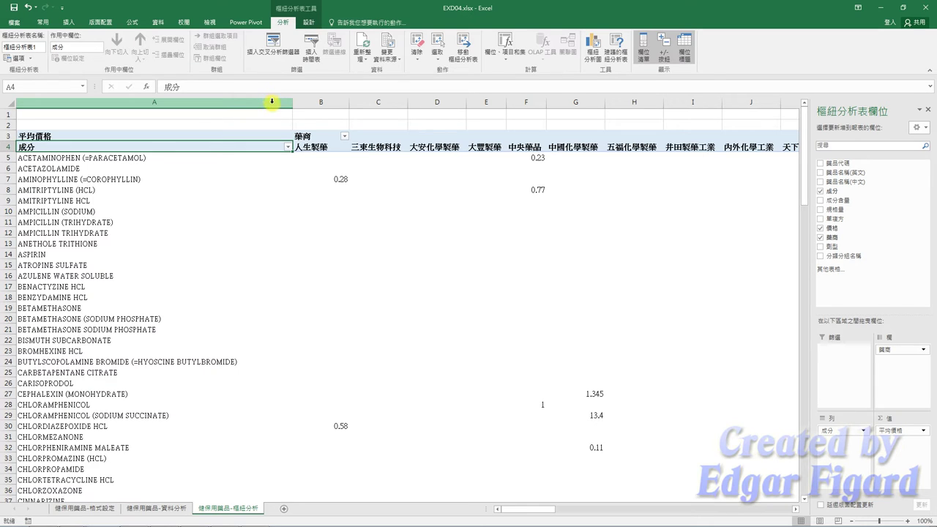
Apply the dark gold pivot style, turn on banded rows, and switch to tabular layout
left_click(308, 23)
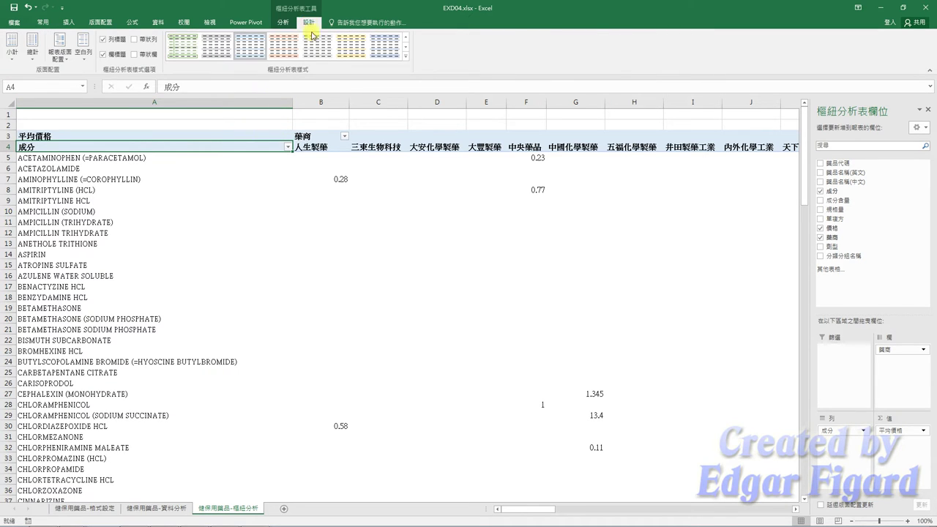
left_click(407, 57)
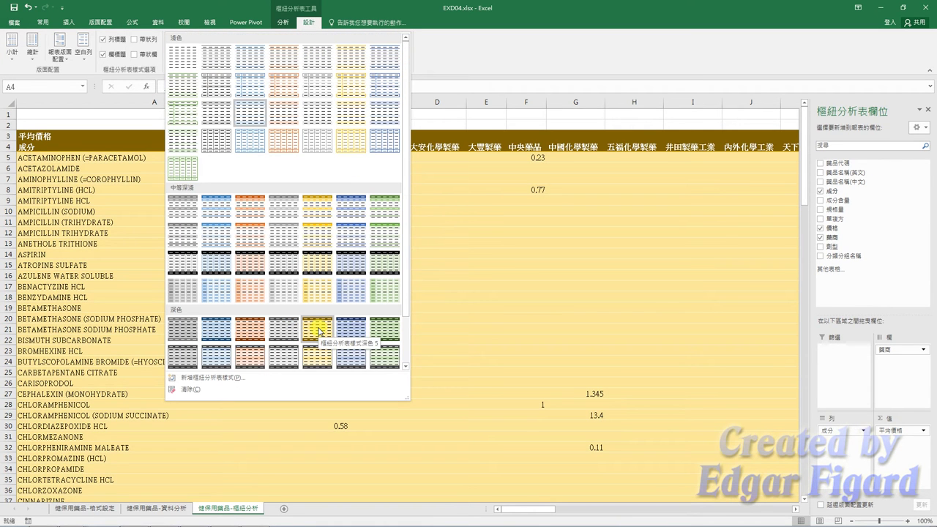
left_click(318, 331)
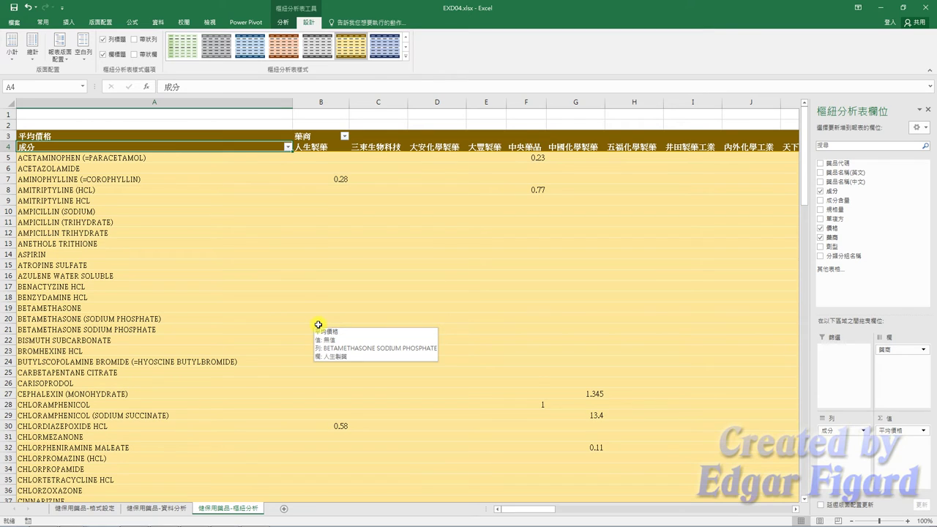
left_click(134, 39)
left_click(60, 48)
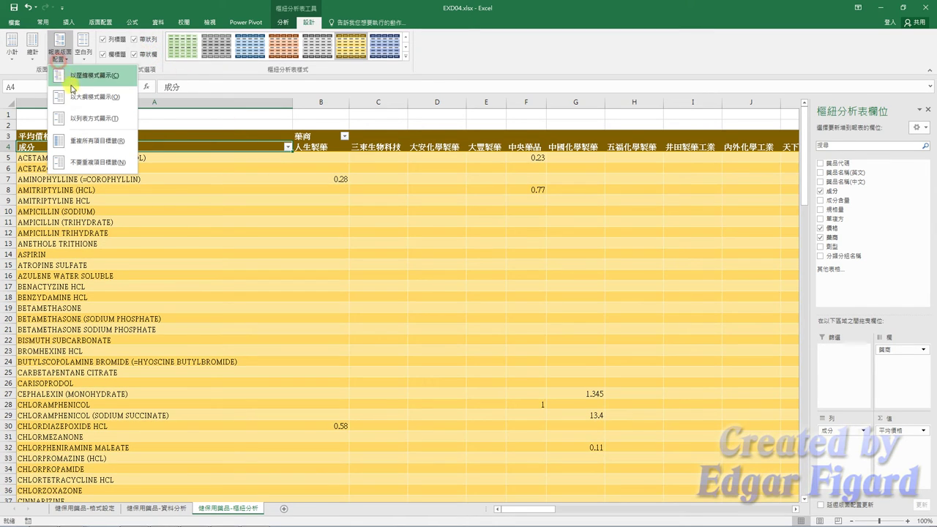
left_click(81, 118)
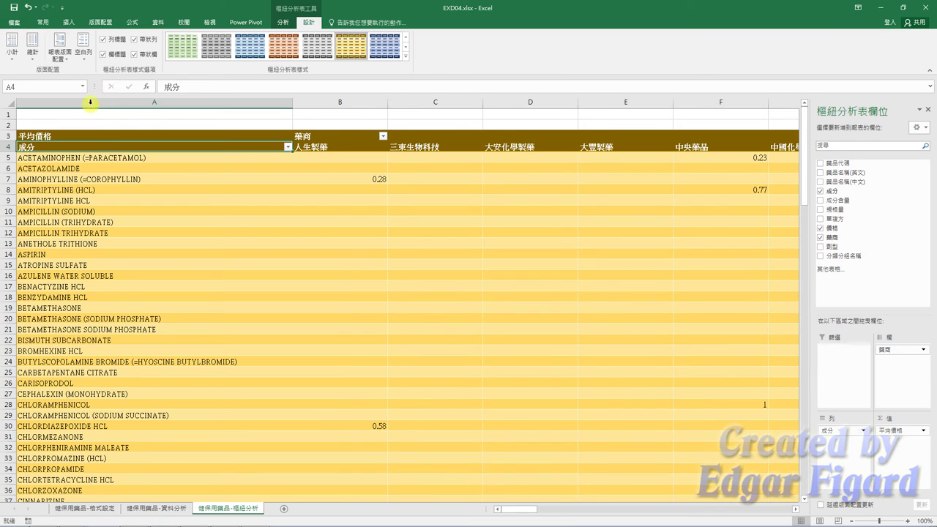
Insert a slicer for the 成分含量 field
left_click(281, 23)
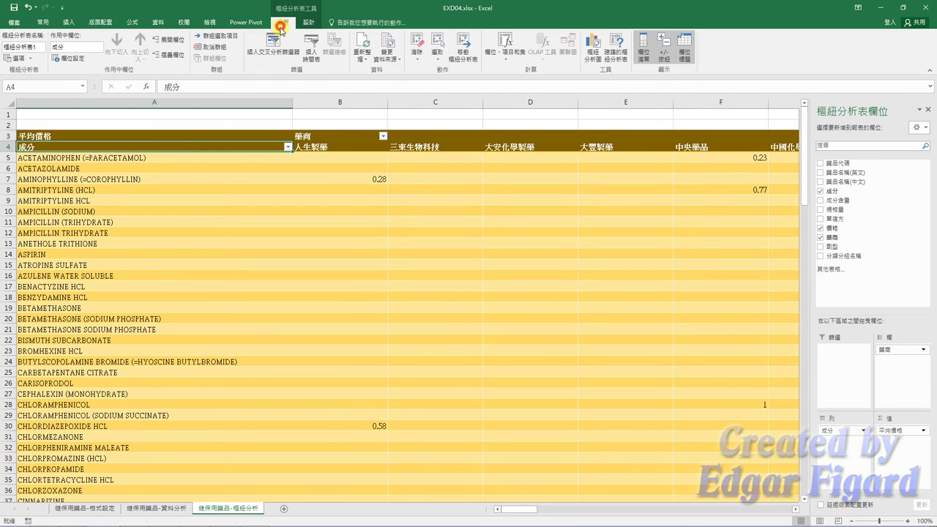
left_click(272, 47)
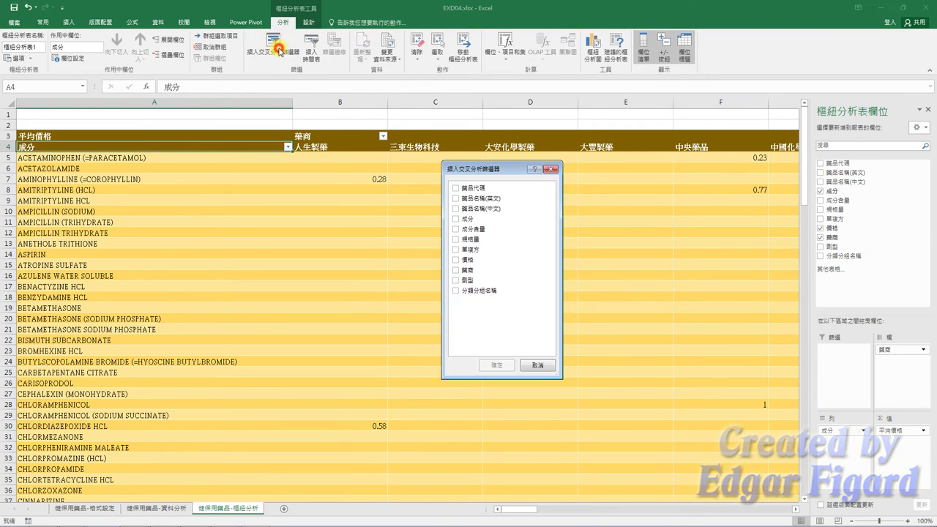
left_click(454, 229)
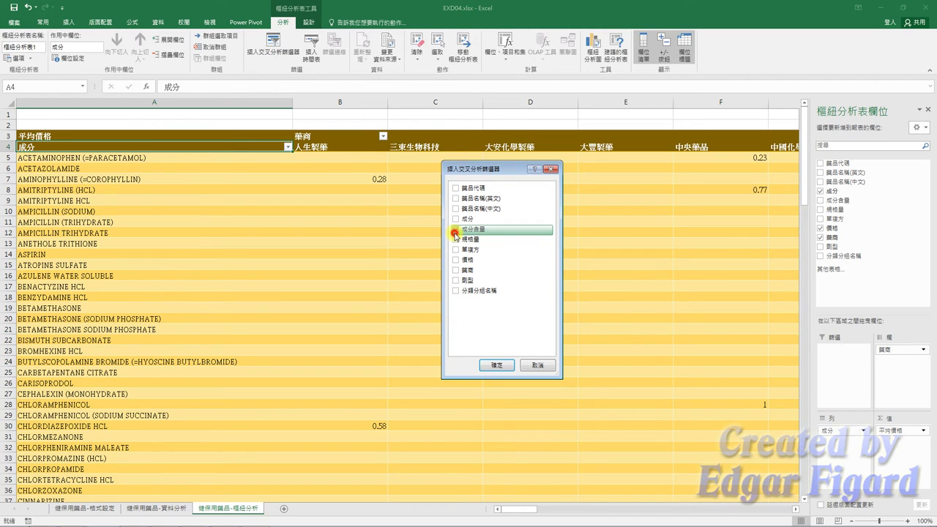
left_click(495, 365)
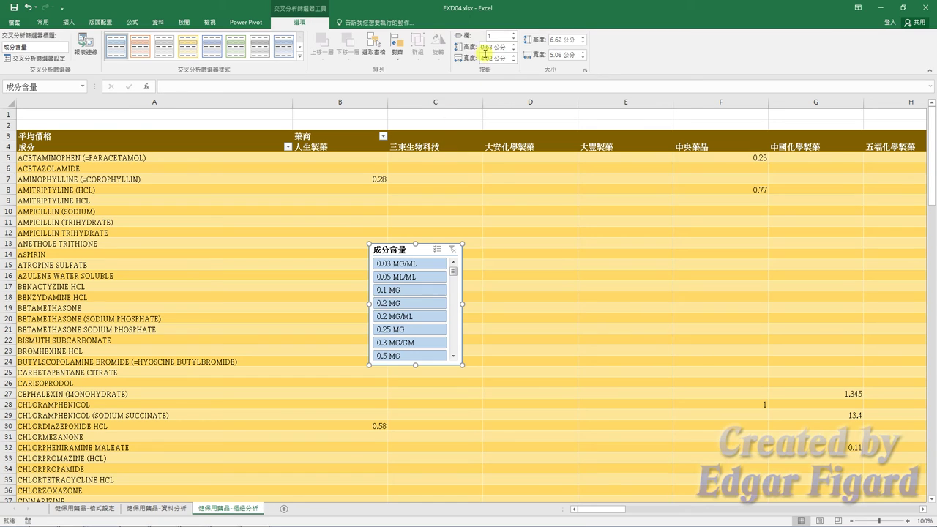
Set the slicer to 3 columns with 0.7 cm high, 3 cm wide buttons
left_click(514, 34)
left_click(514, 35)
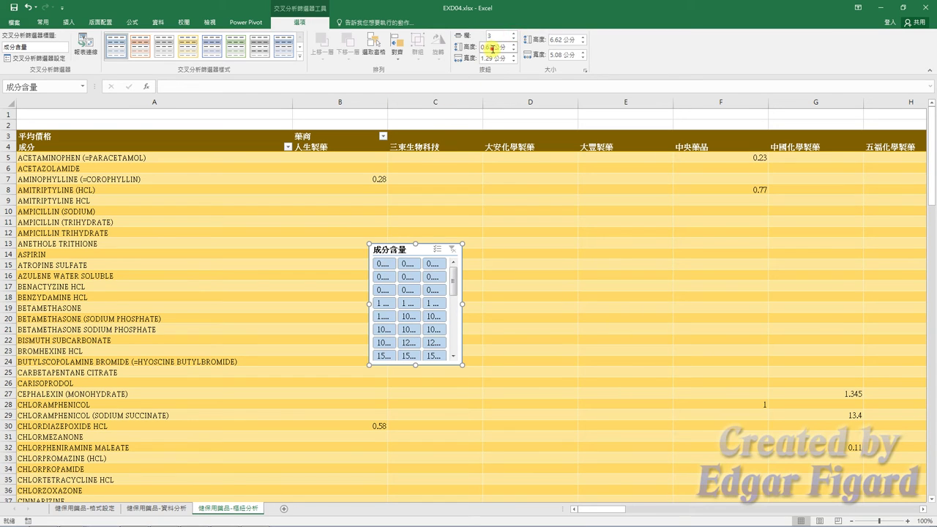
double_click(492, 49)
type("0")
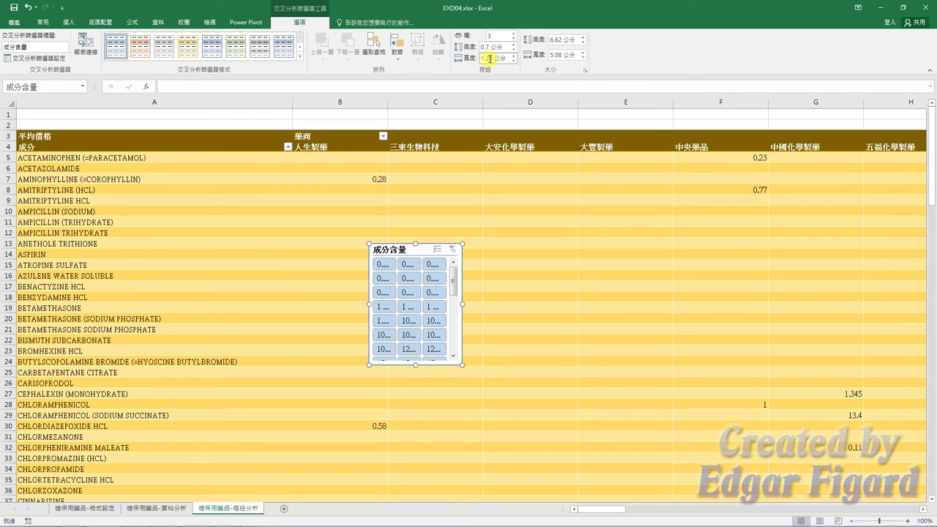
double_click(488, 58)
type("3")
key("Return")
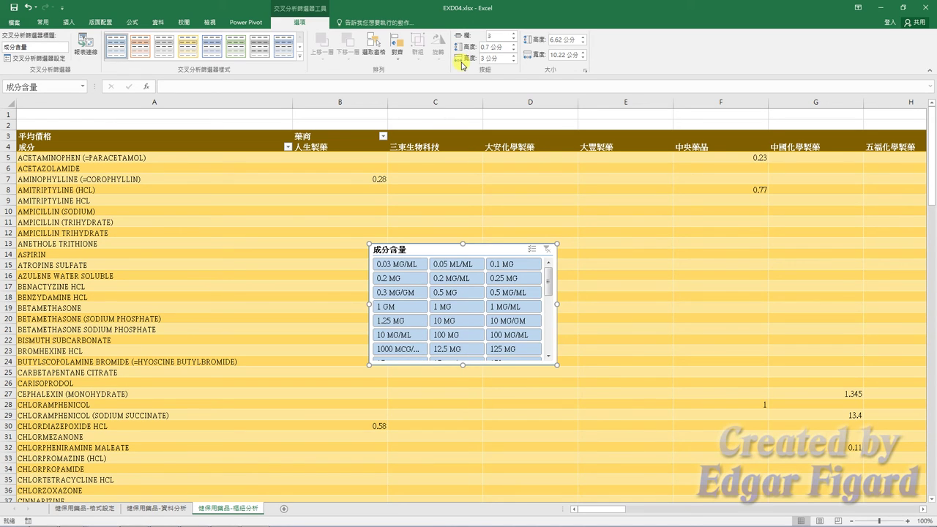
Give the slicer the yellow style and filter the pivot table to 1 GM strength
left_click(302, 56)
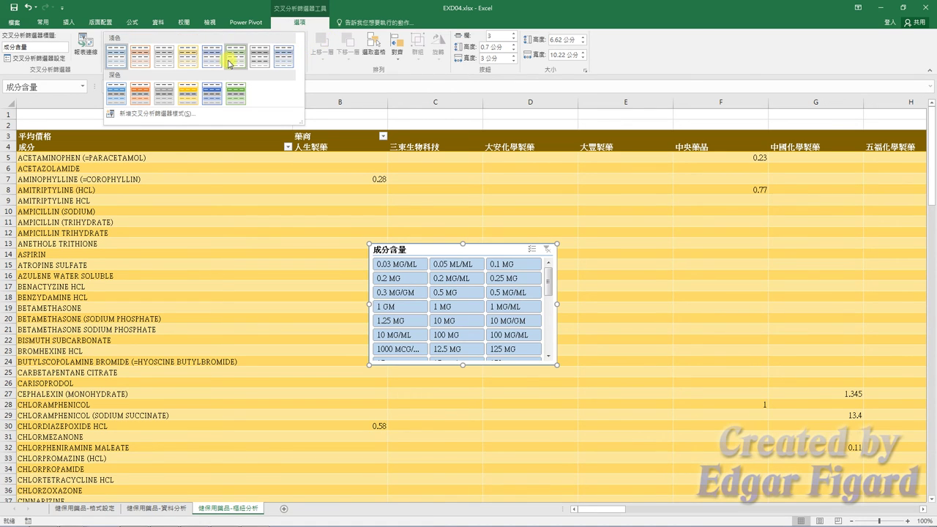
left_click(196, 64)
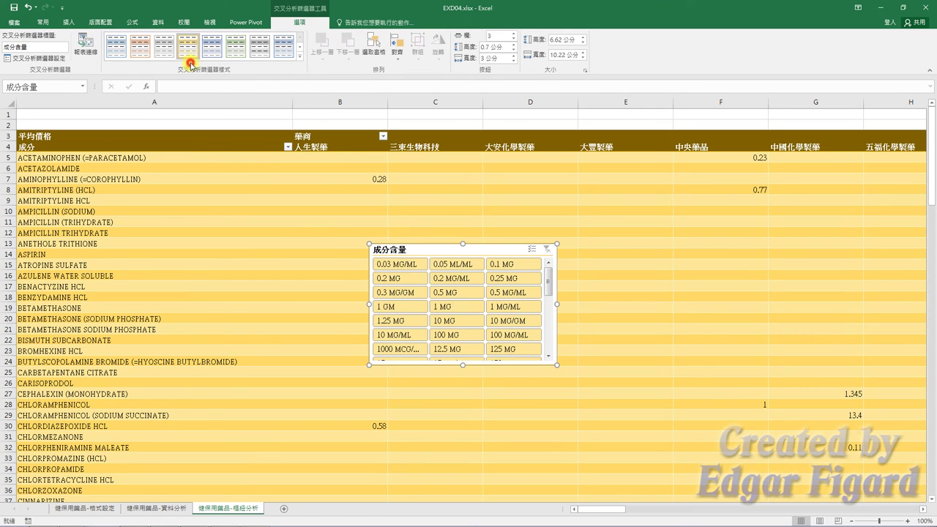
left_click(390, 307)
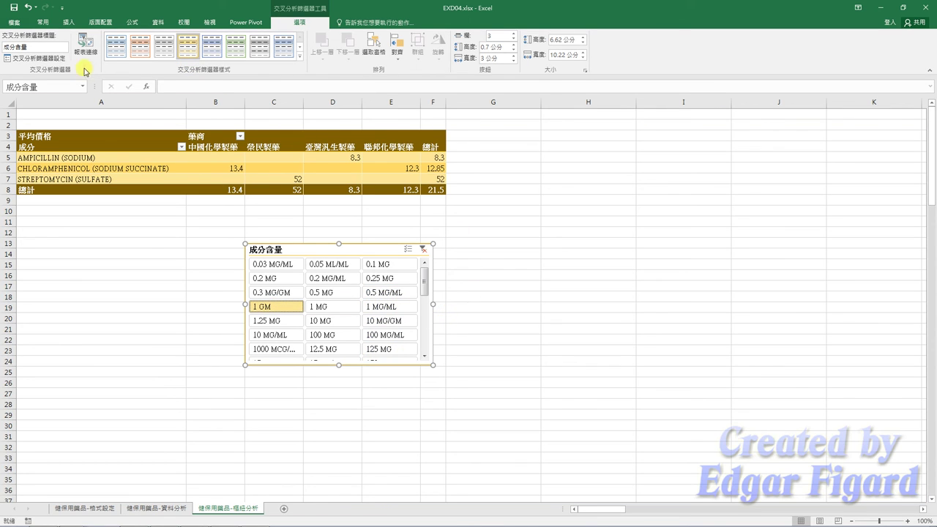
left_click(11, 24)
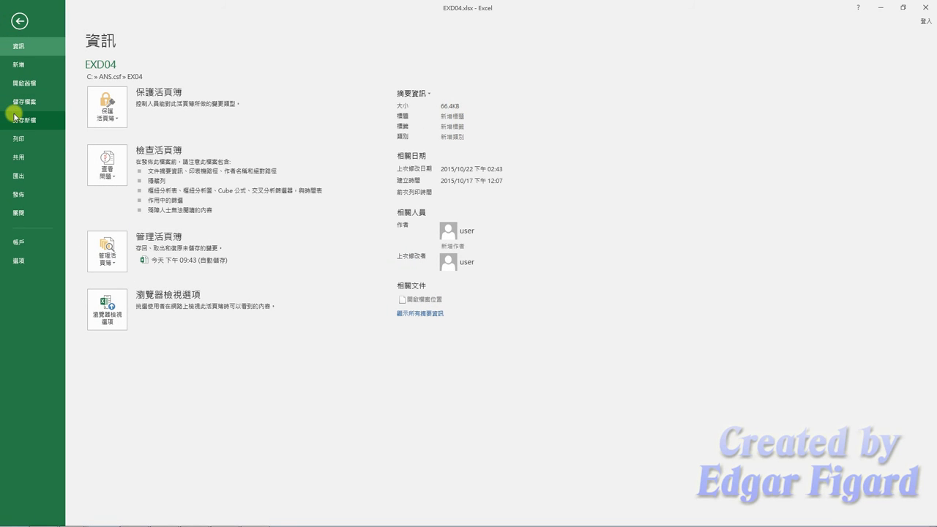
Save the workbook as EXA04.xlsx in the EX04 folder
left_click(16, 119)
left_click(248, 92)
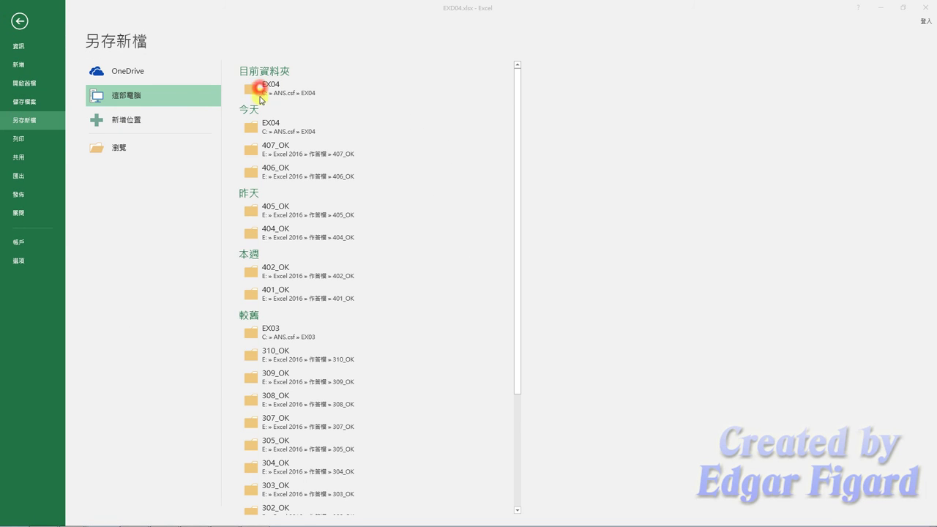
left_click(76, 165)
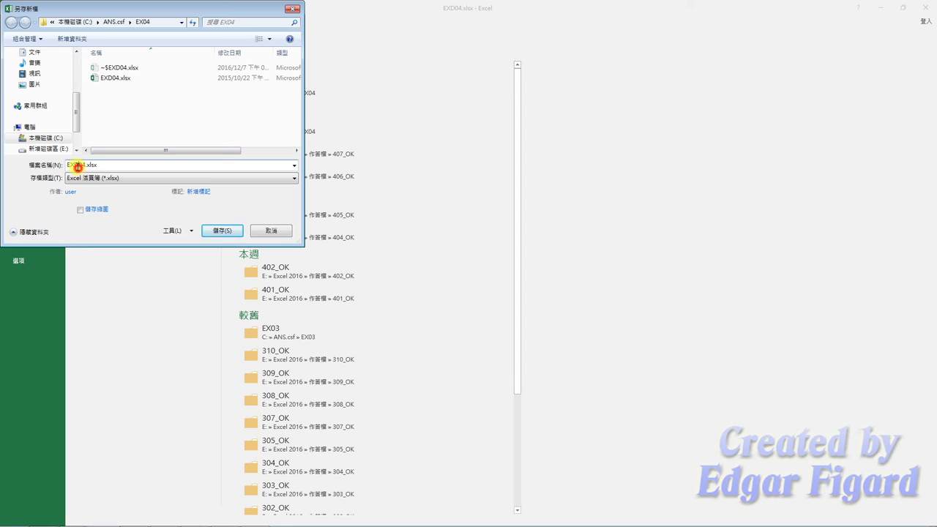
left_click(223, 230)
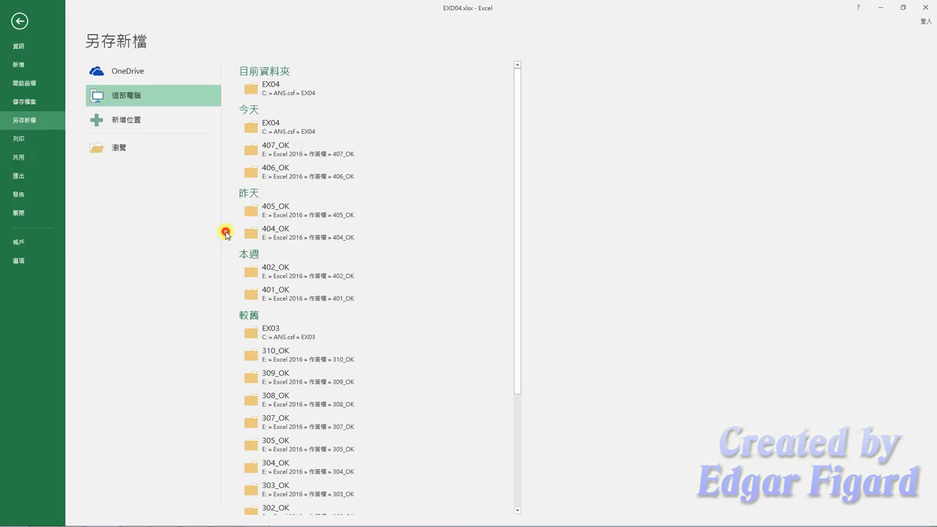
Close Excel and grade question 407 健保藥品 in the TQC practice system
left_click(925, 8)
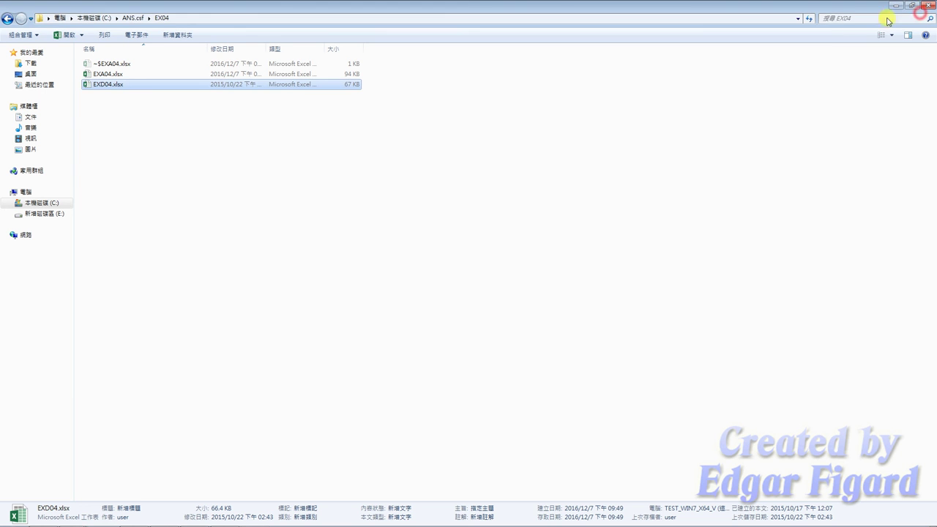
left_click(892, 7)
left_click(418, 80)
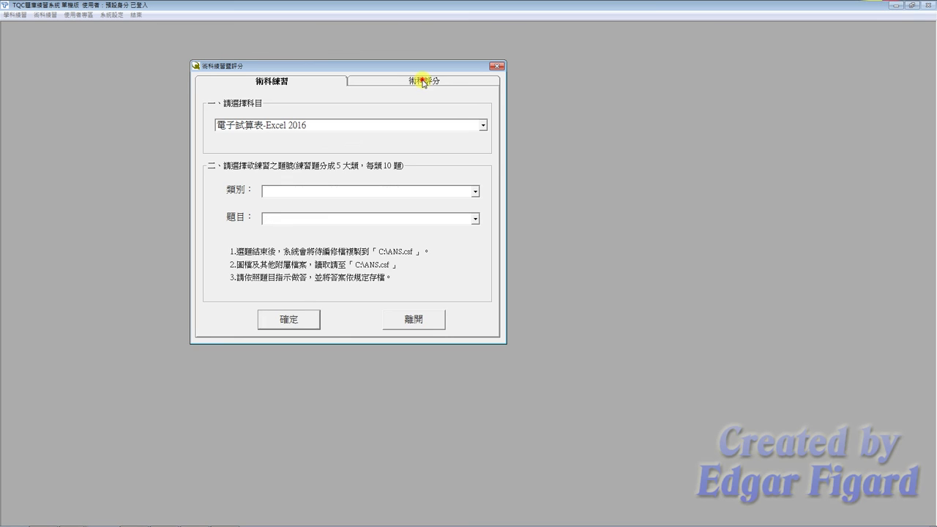
left_click(306, 320)
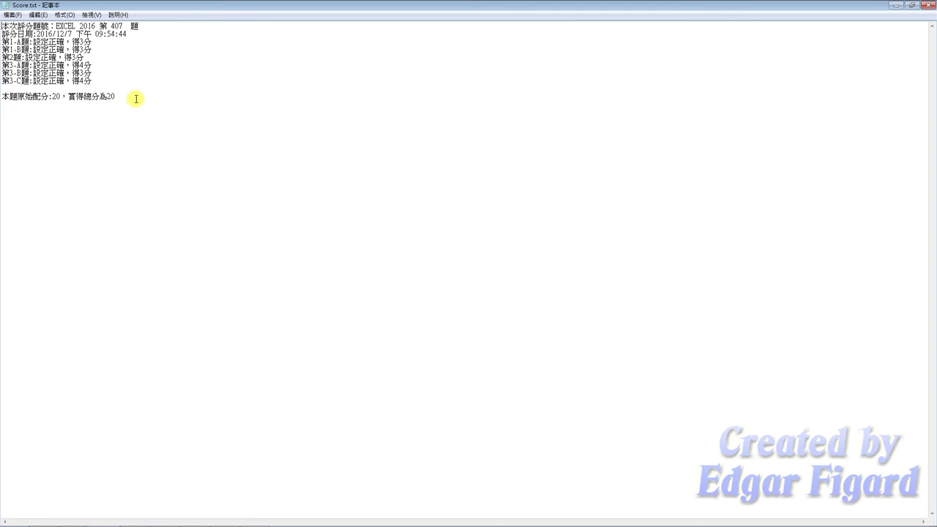
Select the total score line in Score.txt showing 20 out of 20
left_click(125, 95)
left_click_drag(125, 95, 3, 95)
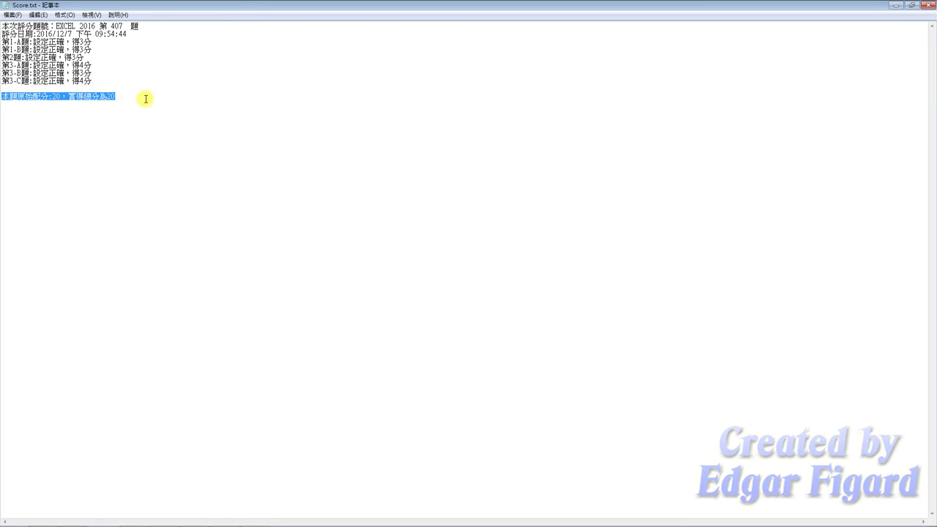